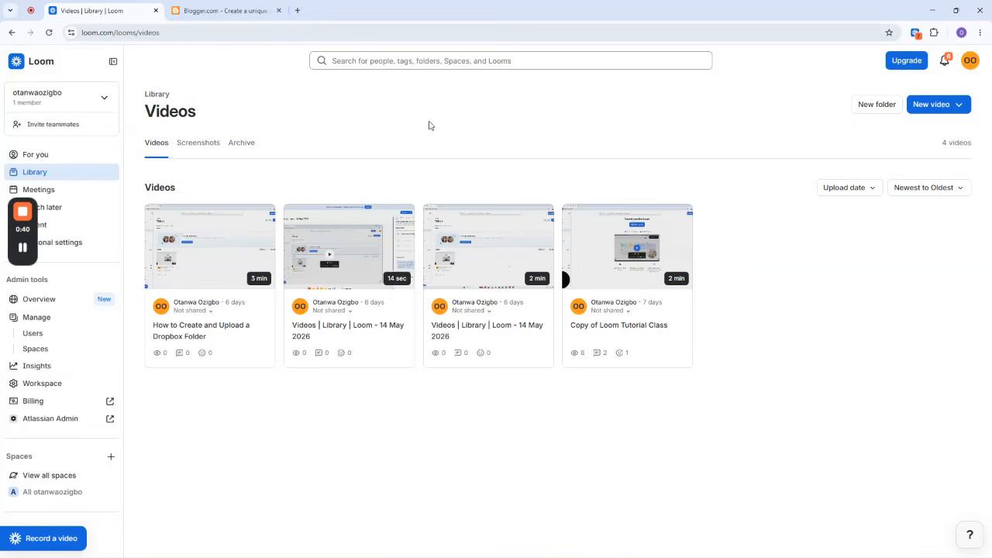
Switch to Blogger, sign in with the existing Google account and dismiss the European Union cookie notice.
left_click(190, 11)
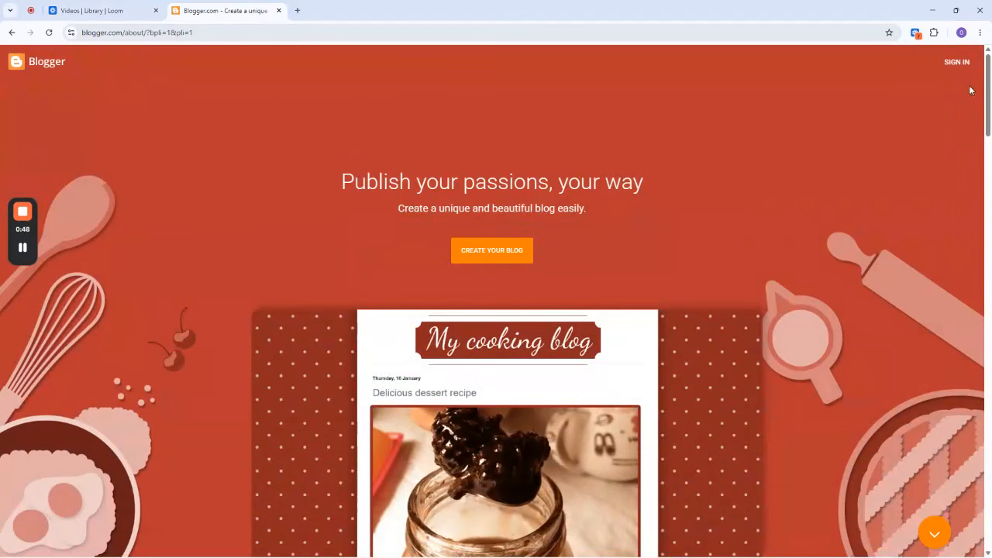
left_click(959, 69)
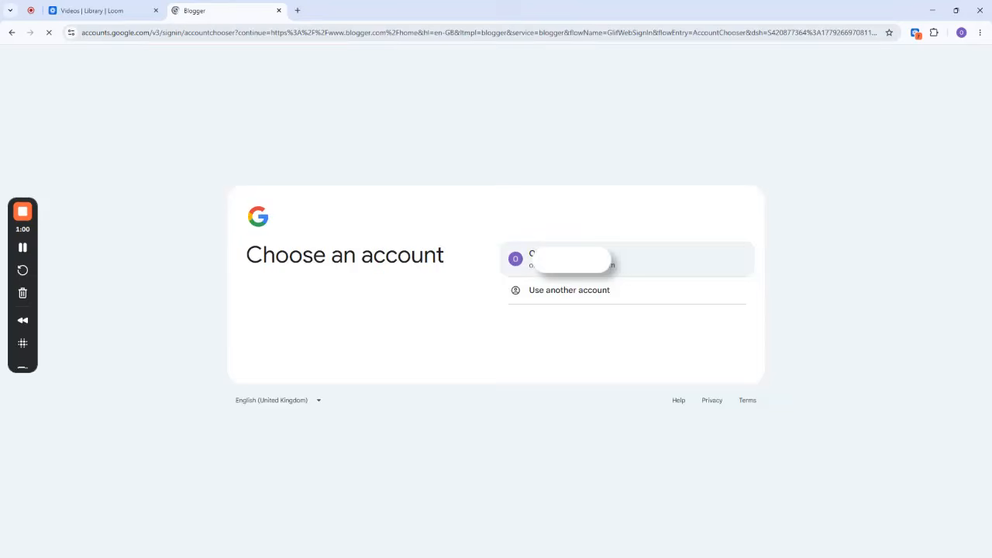
left_click(628, 259)
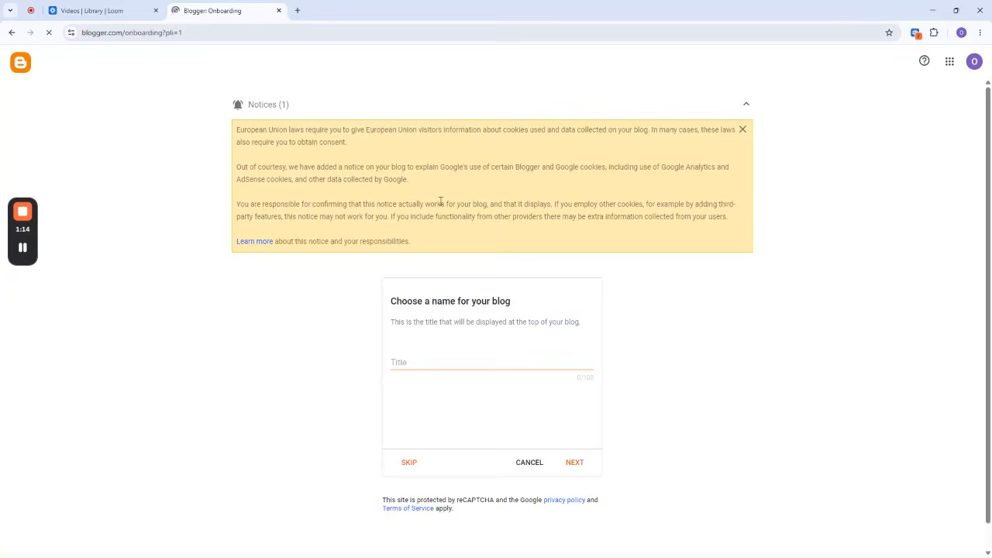
left_click(743, 132)
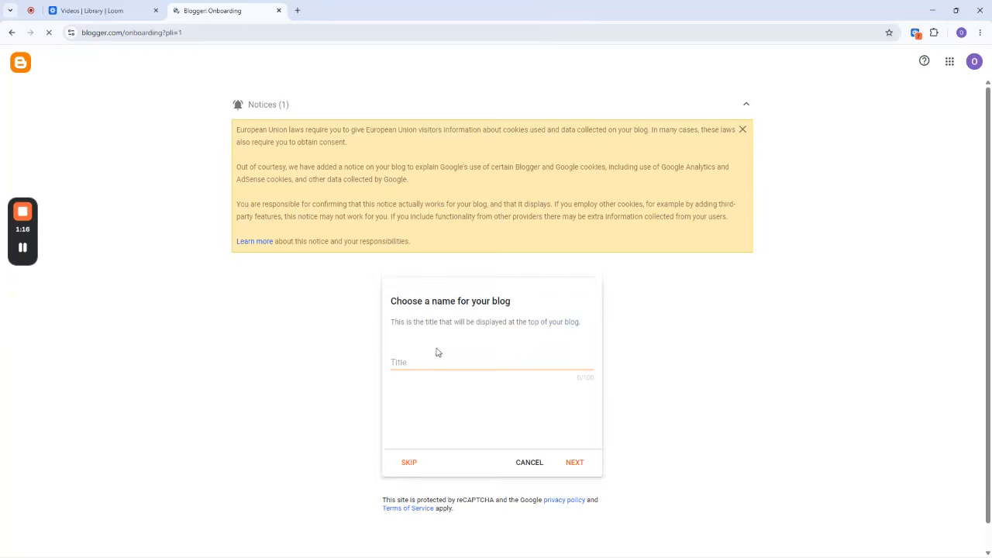
Name the new blog "Otanwa Business Site" and continue to the address choice.
left_click(426, 193)
type("Otanwa Bu")
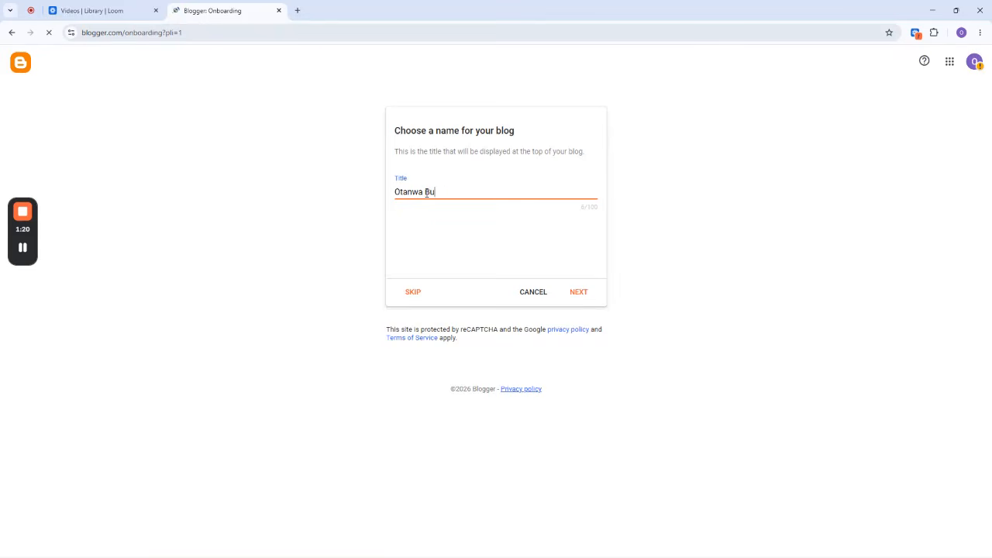
type("siness Site")
left_click(580, 295)
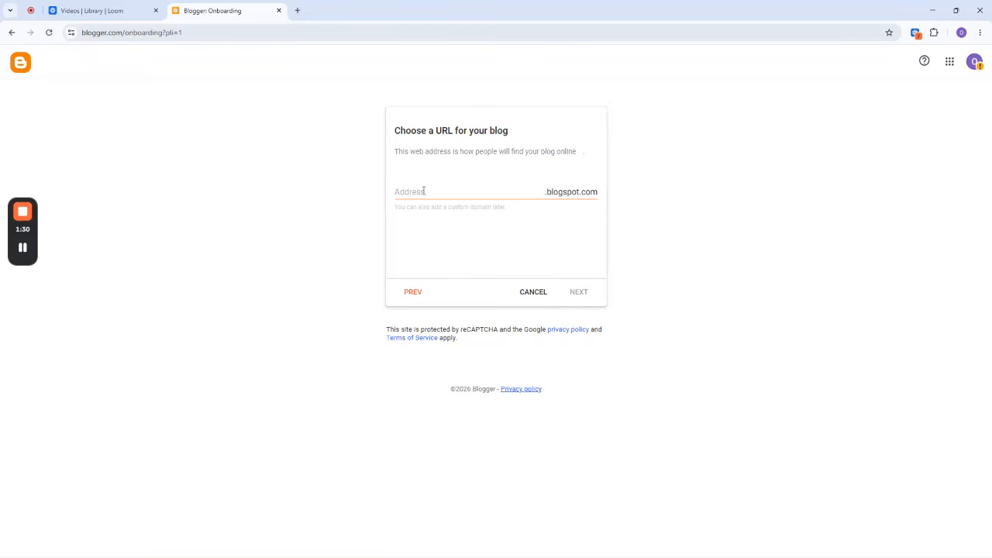
Set the blog's address to otanwabusinessltd.blogspot.com and continue to the display name.
left_click(464, 193)
type("otanwa")
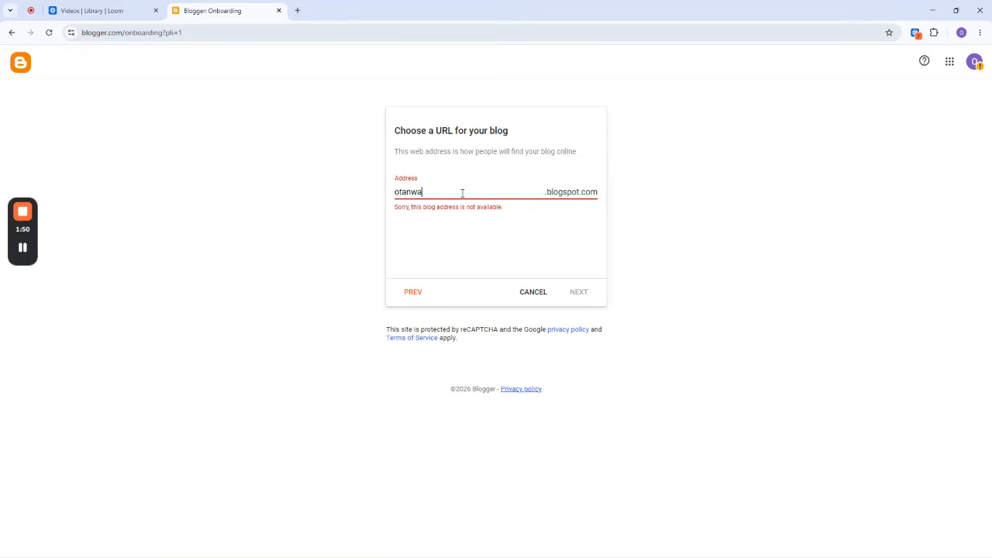
type("business")
left_click(547, 193)
left_click(457, 191)
type("ltd")
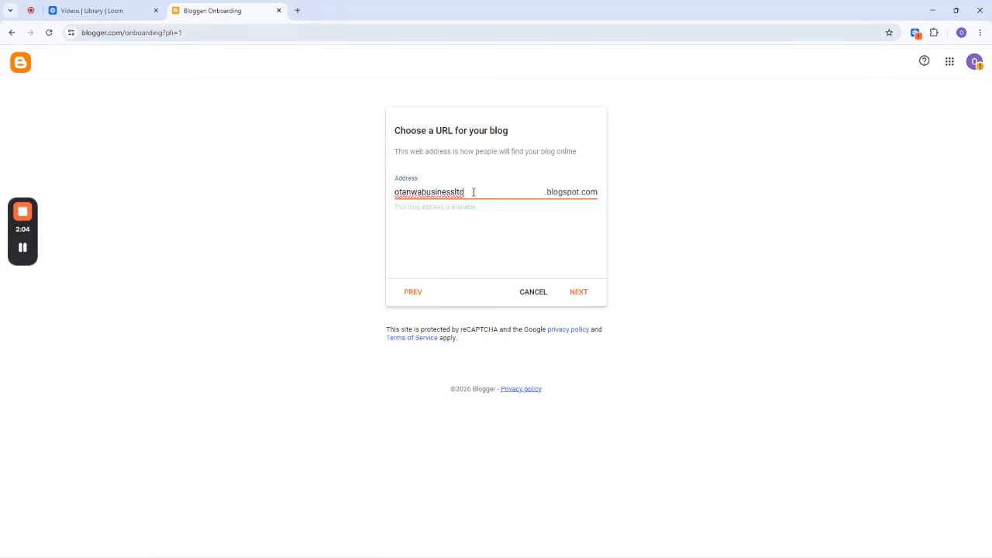
left_click(399, 213)
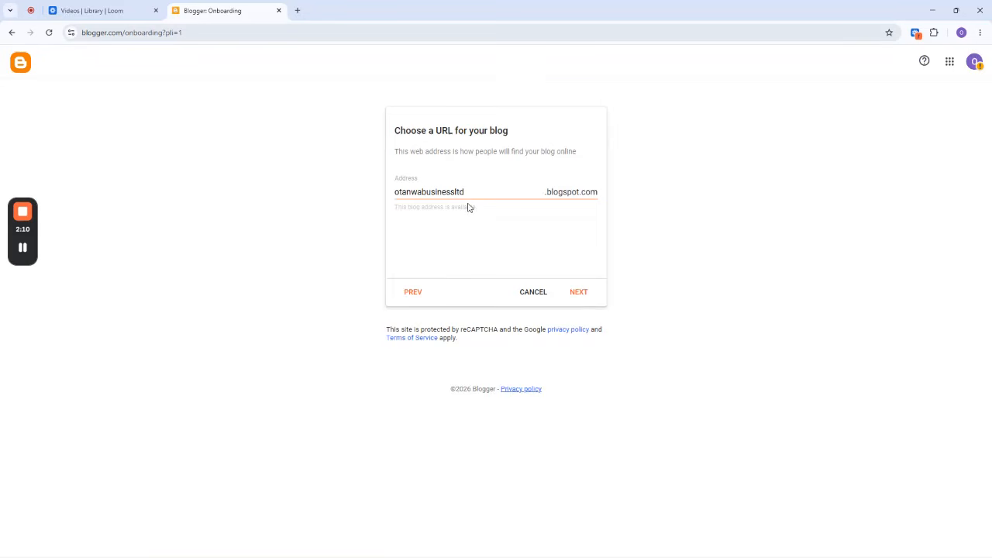
left_click(580, 295)
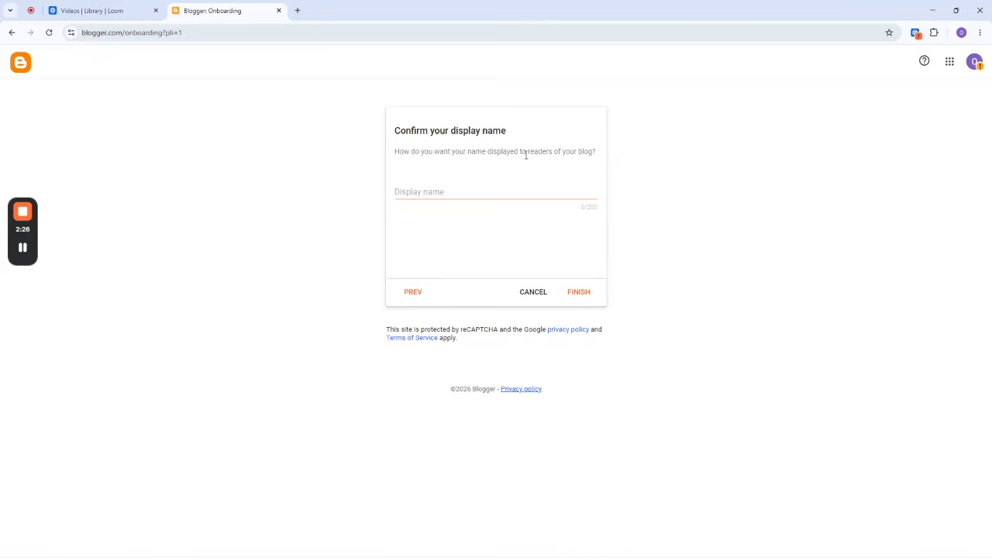
Enter "Otanwa Bleaching PLC" as the display name and finish creating the blog.
left_click(448, 195)
type("Oth")
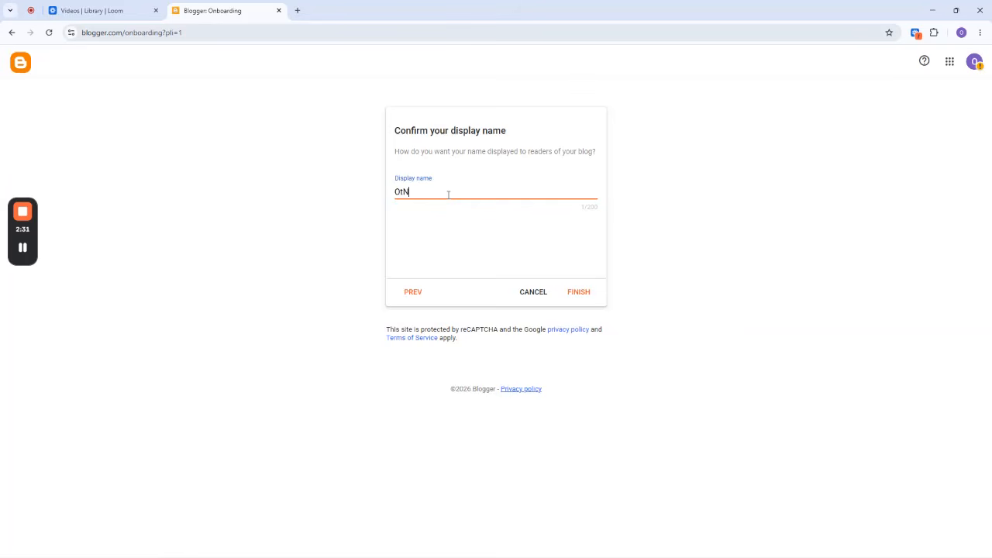
key("BackSpace")
type("anwa Bleaching PLC")
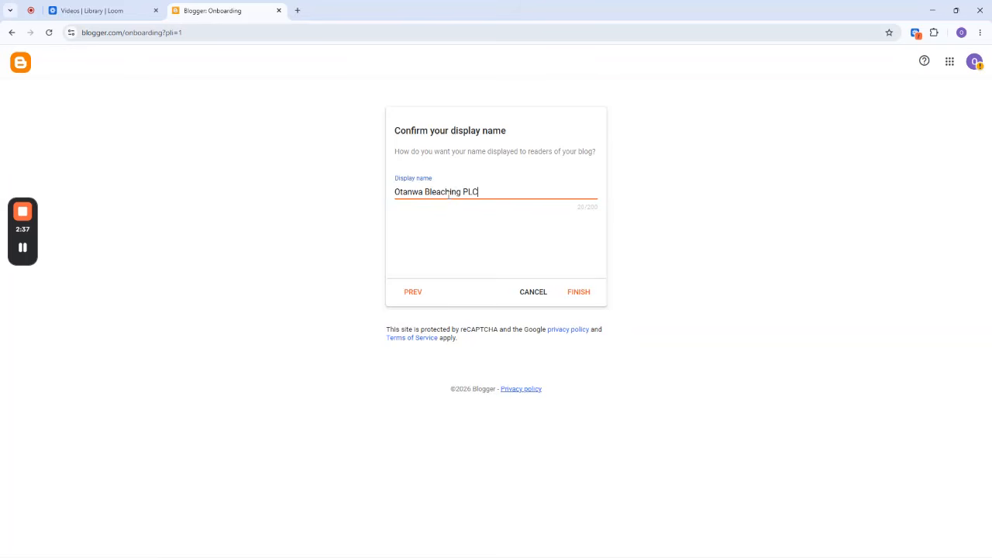
left_click(582, 300)
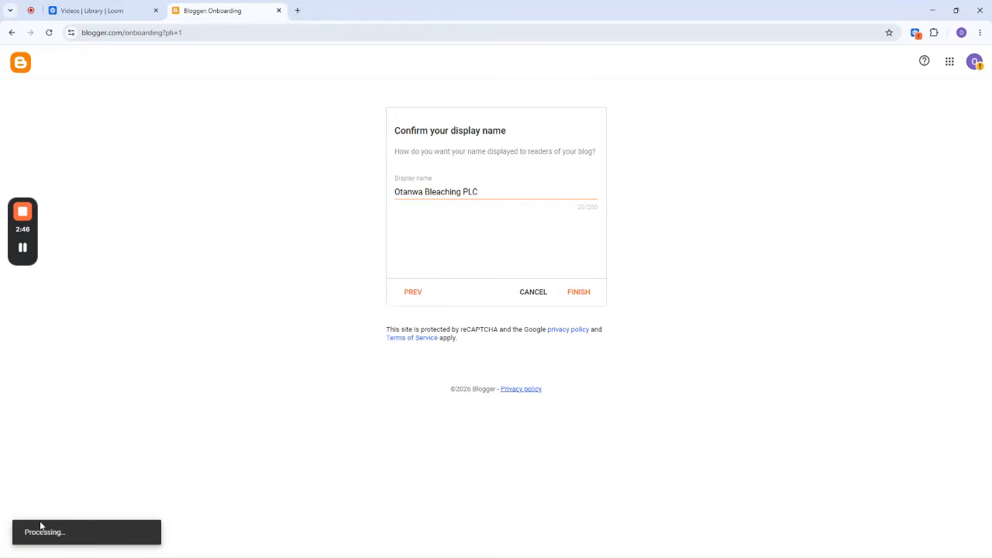
key("XF86MonBrightnessUp")
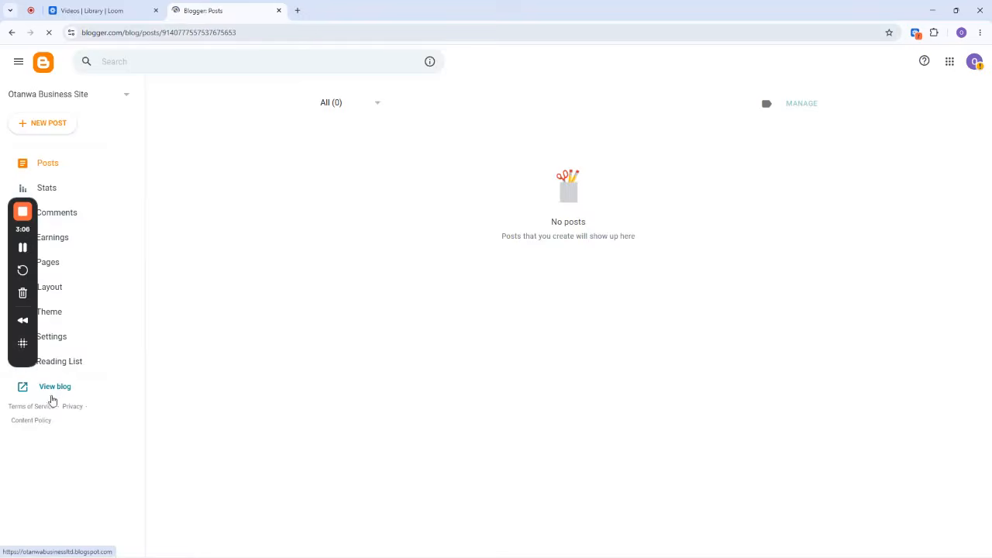
View the new blog's public site and examine its title and web address.
left_click(55, 386)
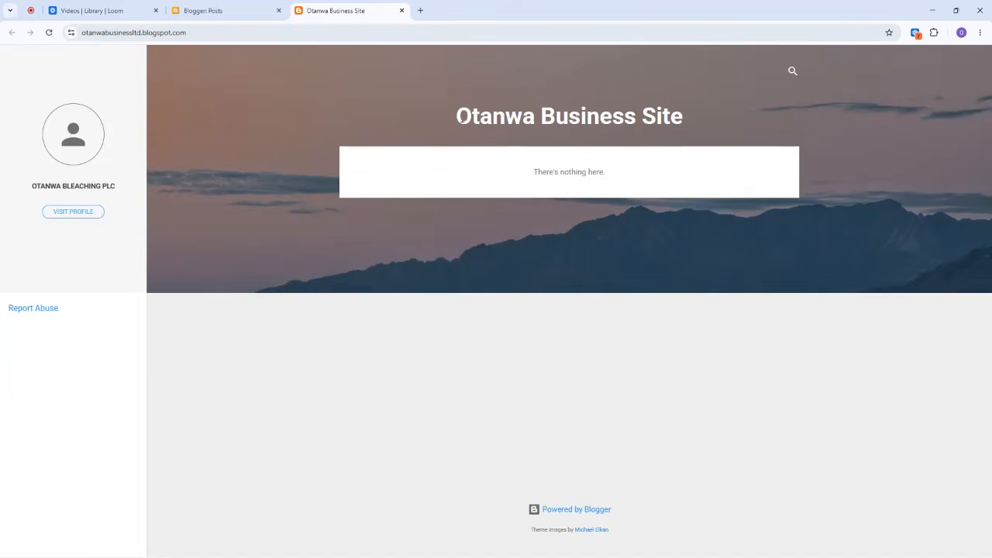
left_click_drag(457, 116, 681, 112)
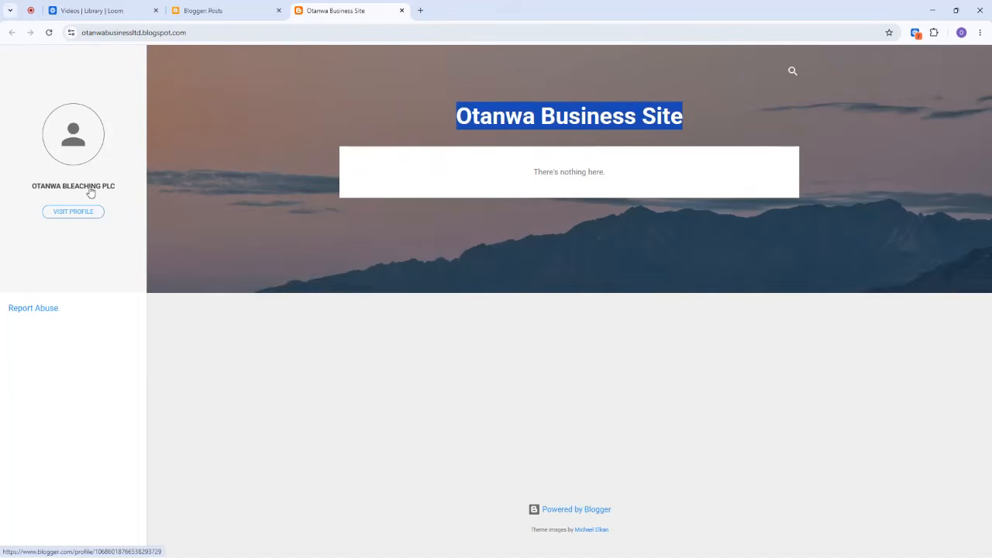
left_click(109, 35)
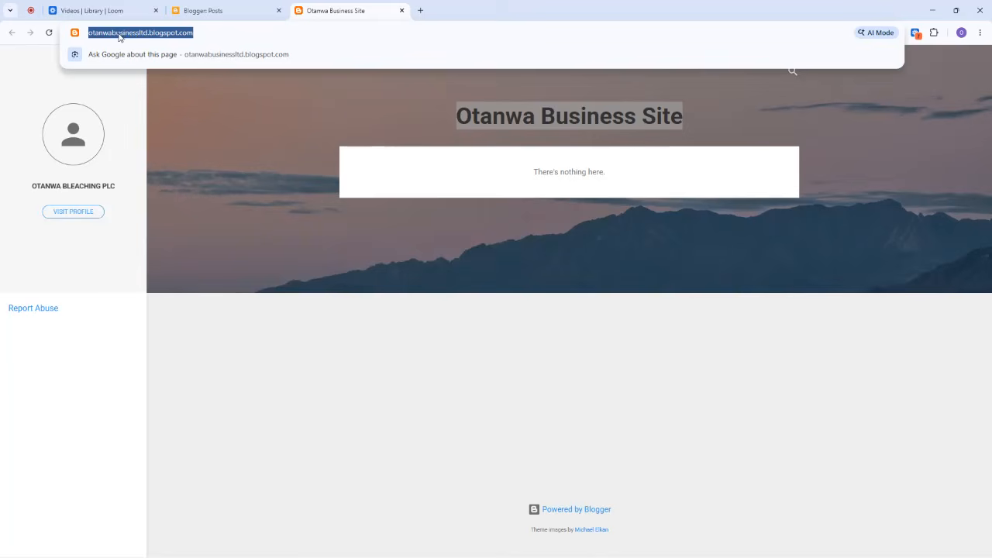
left_click(198, 34)
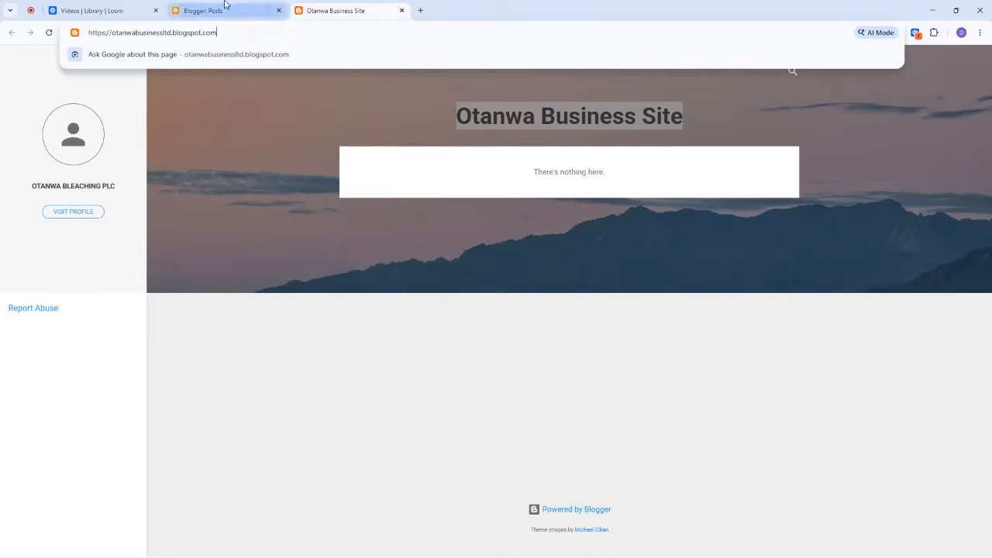
left_click(226, 10)
Open Freshdesk in a new browser tab and log in from the company's support portal.
left_click(421, 12)
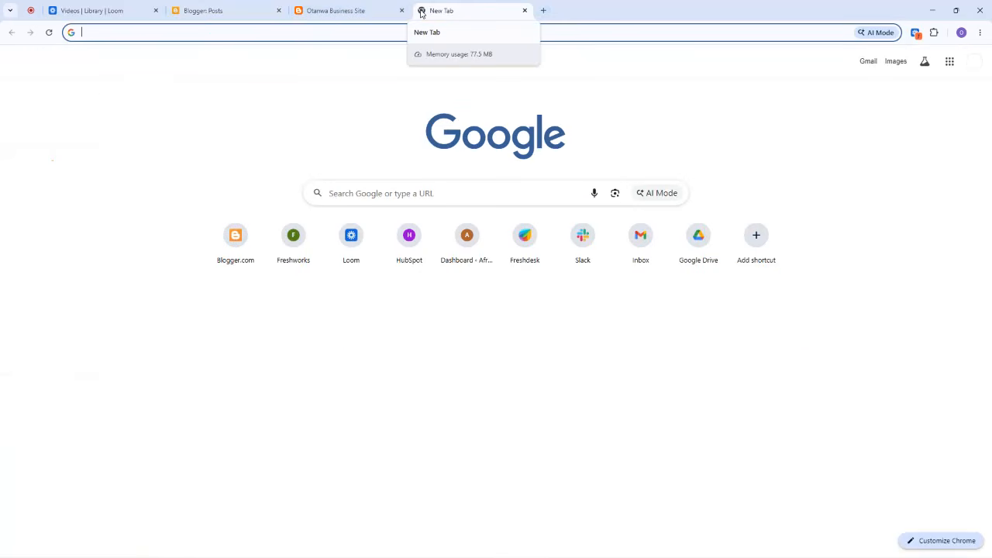
type("FE")
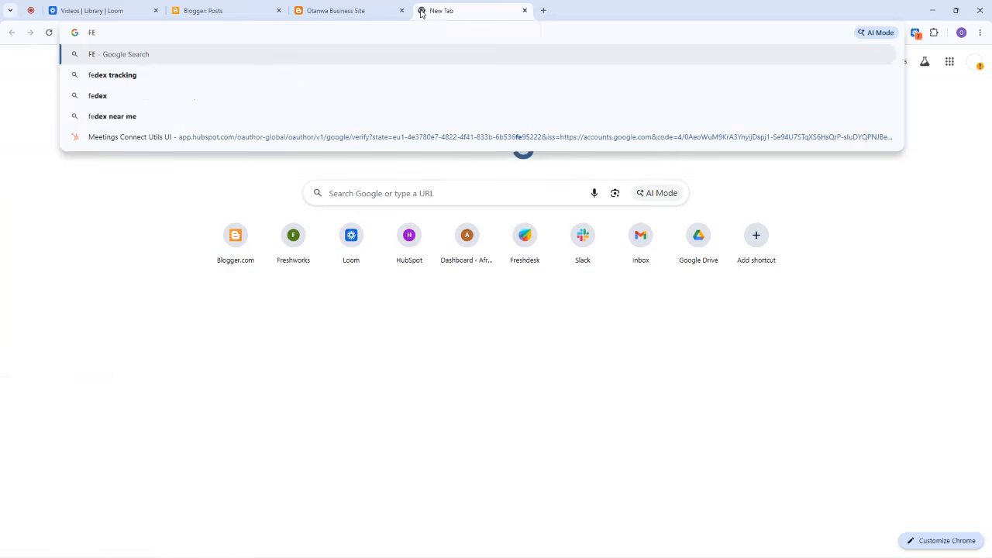
type("R")
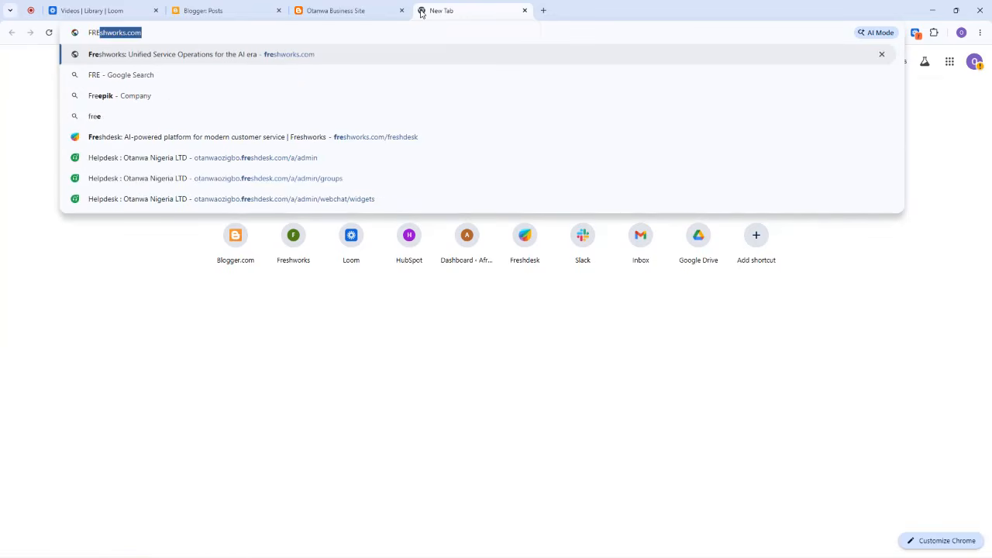
left_click(356, 141)
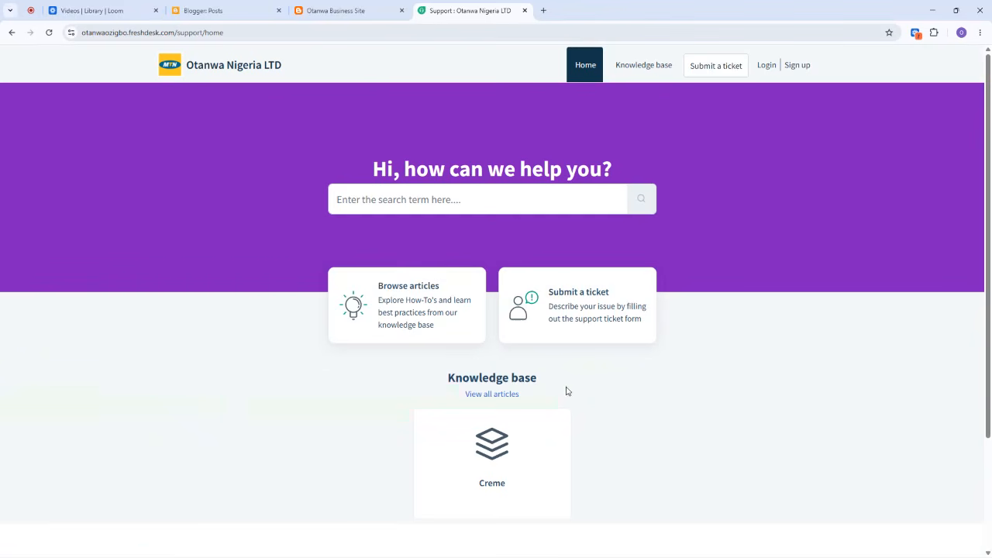
scroll(532, 419, "down", 2)
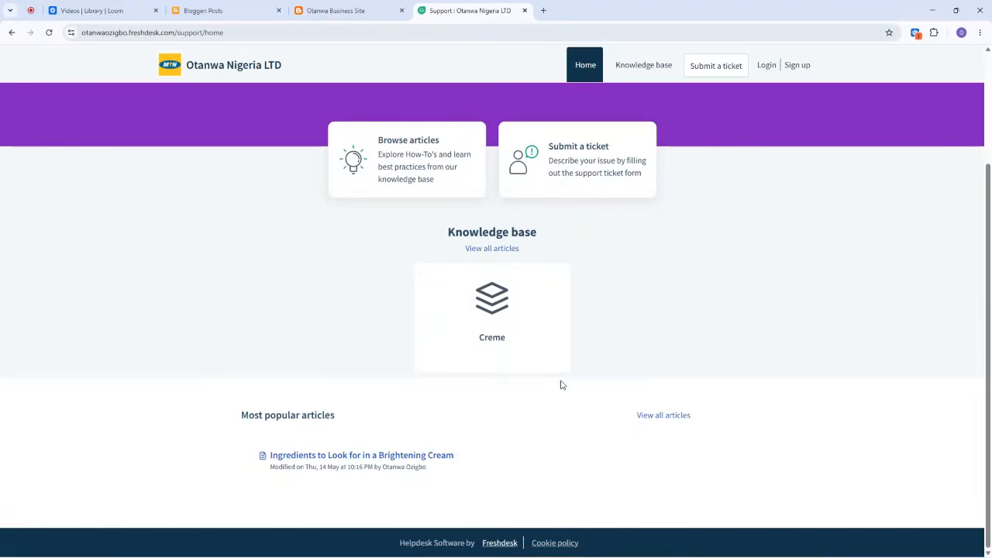
scroll(494, 366, "up", 2)
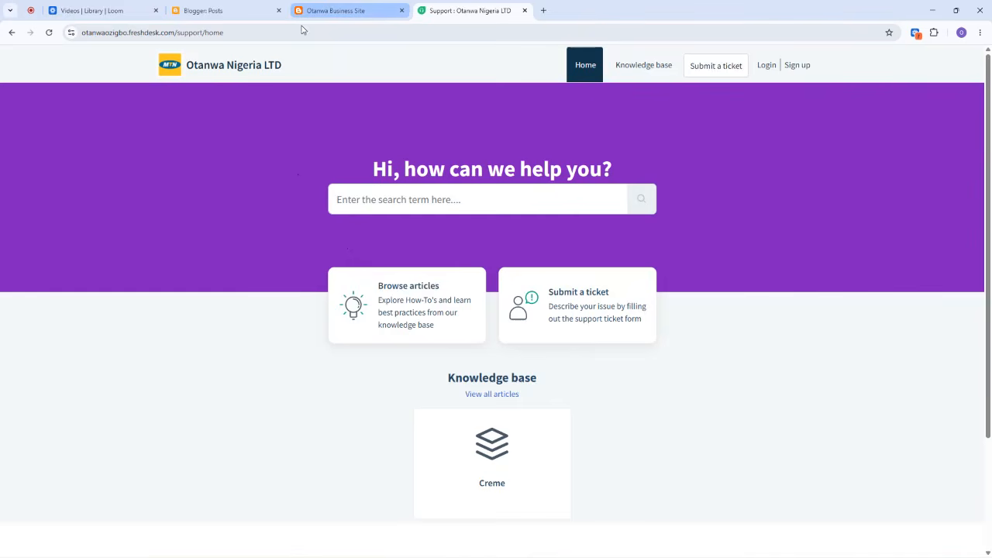
left_click(767, 68)
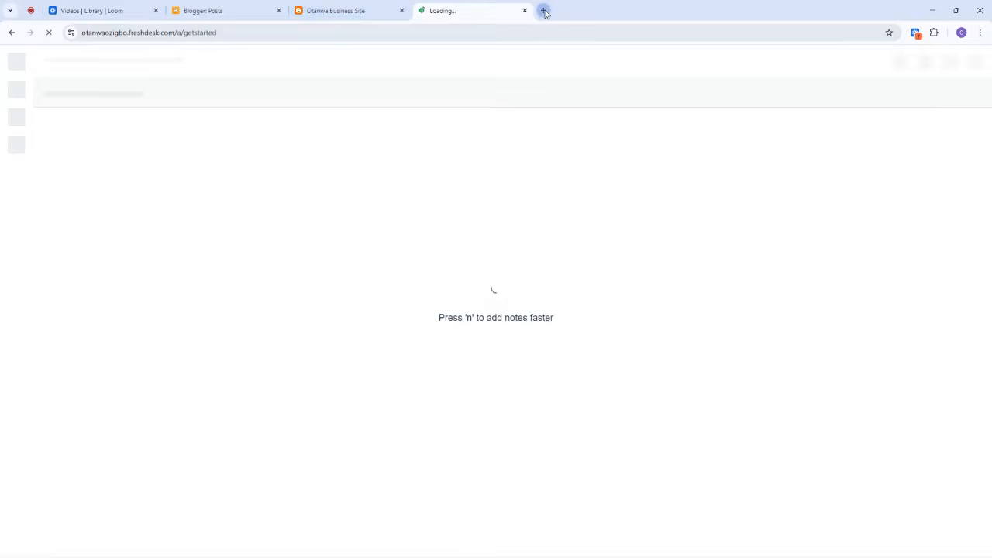
Open the freshworks.com/freshdesk page in another browser tab and go to the existing helpdesk account from it.
left_click(544, 10)
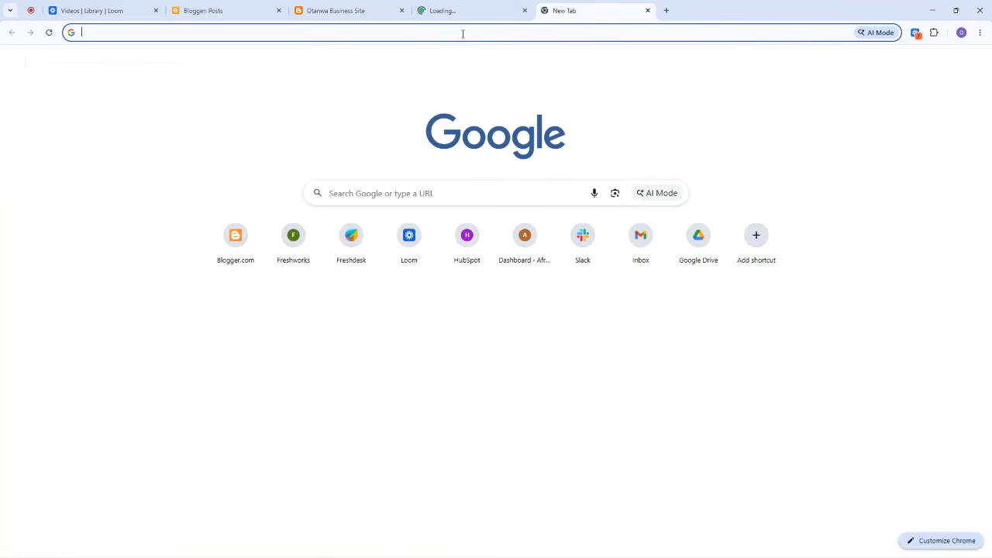
type("FRES")
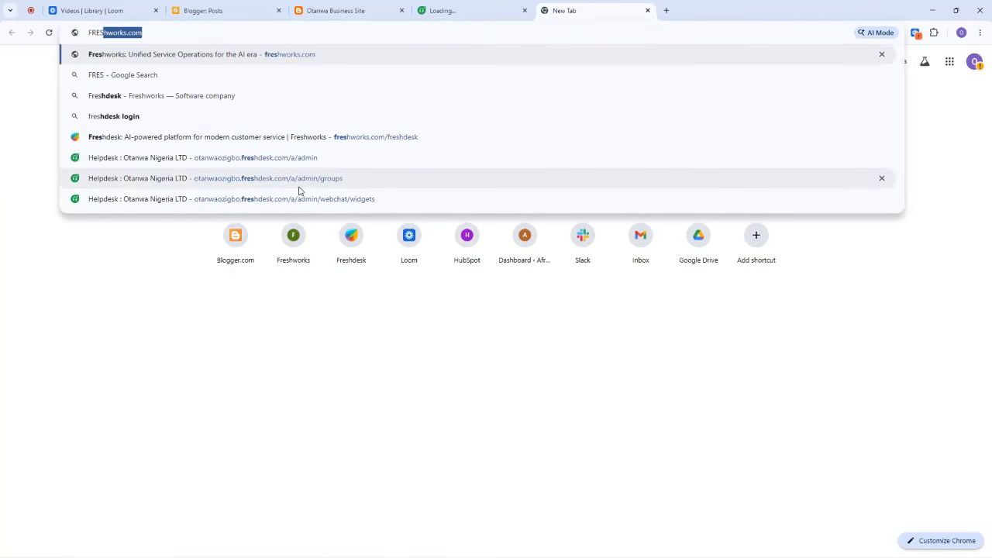
left_click(187, 32)
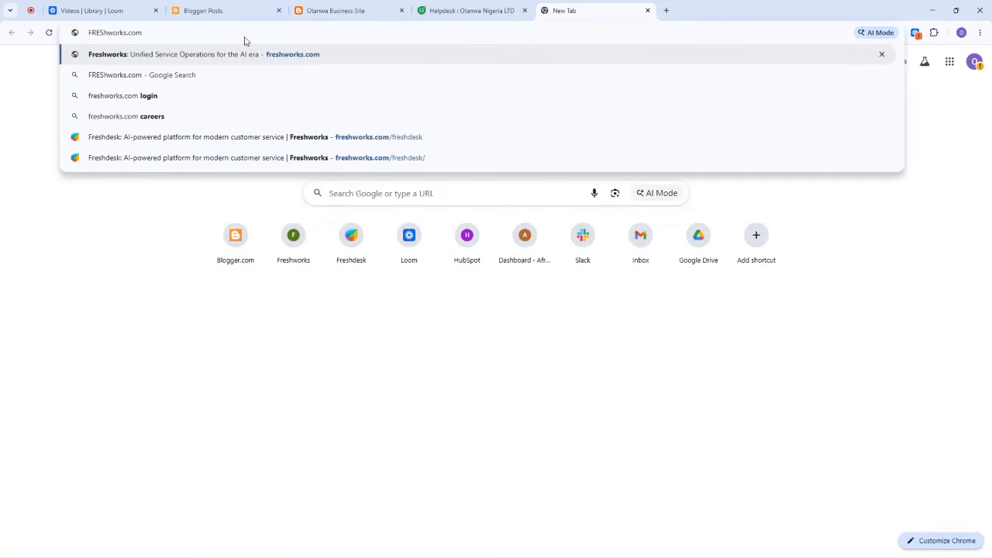
left_click(382, 142)
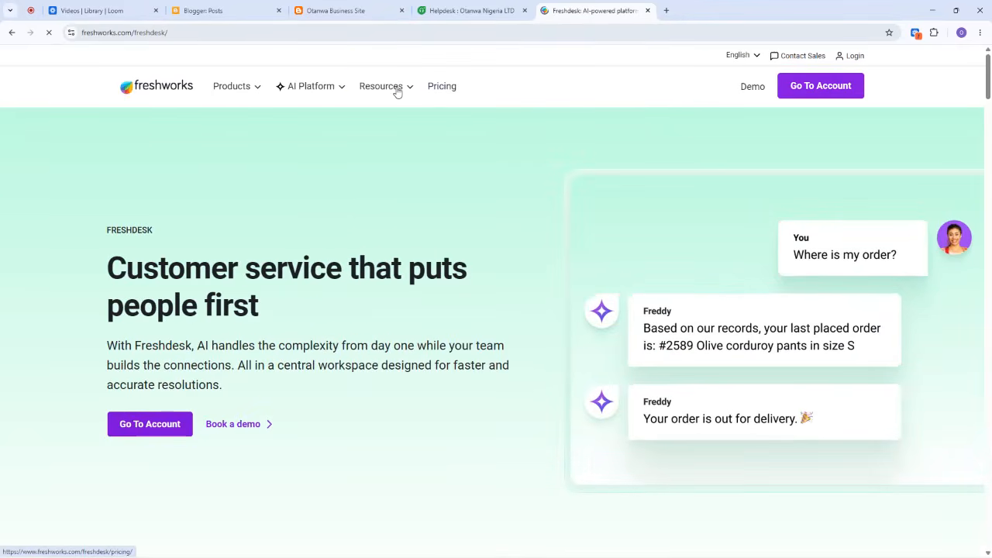
left_click(856, 57)
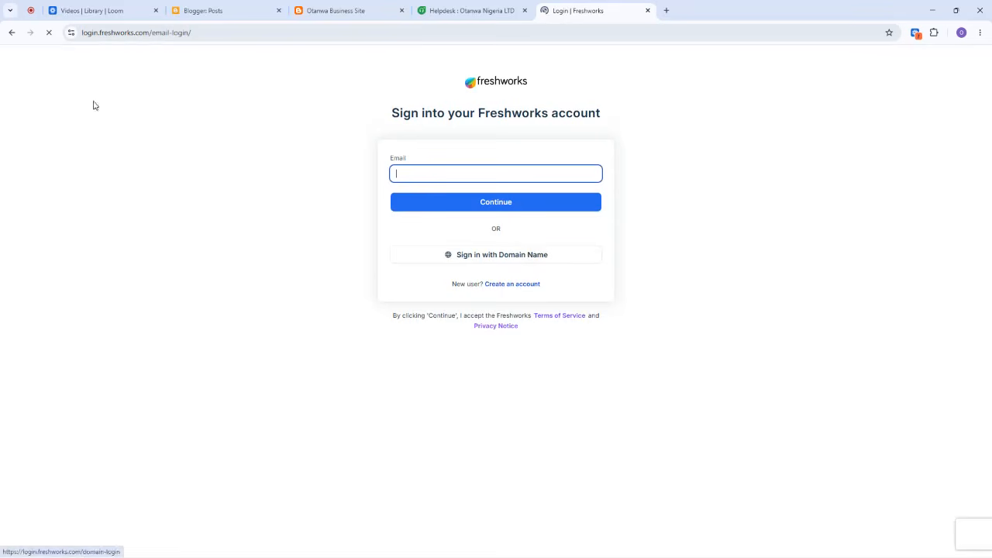
left_click(11, 33)
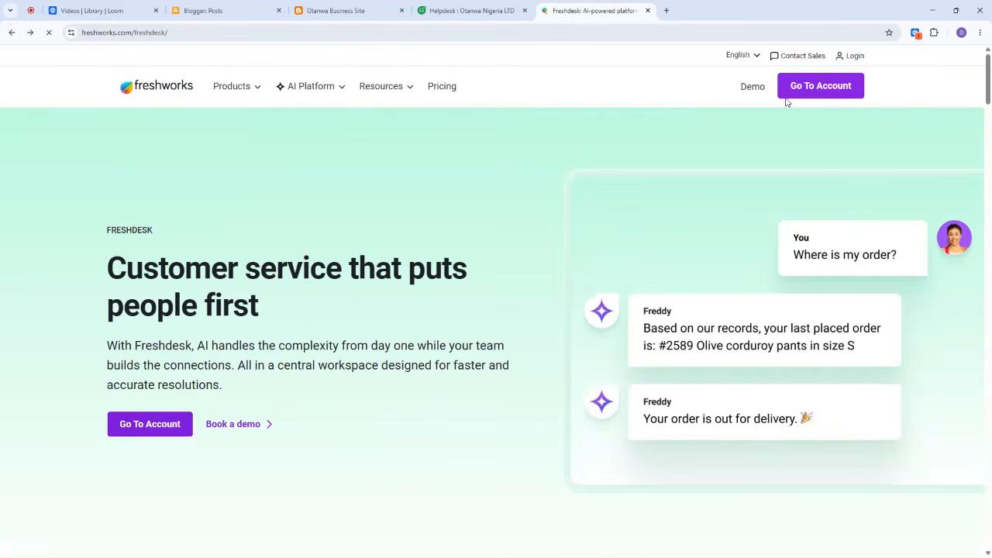
left_click(806, 91)
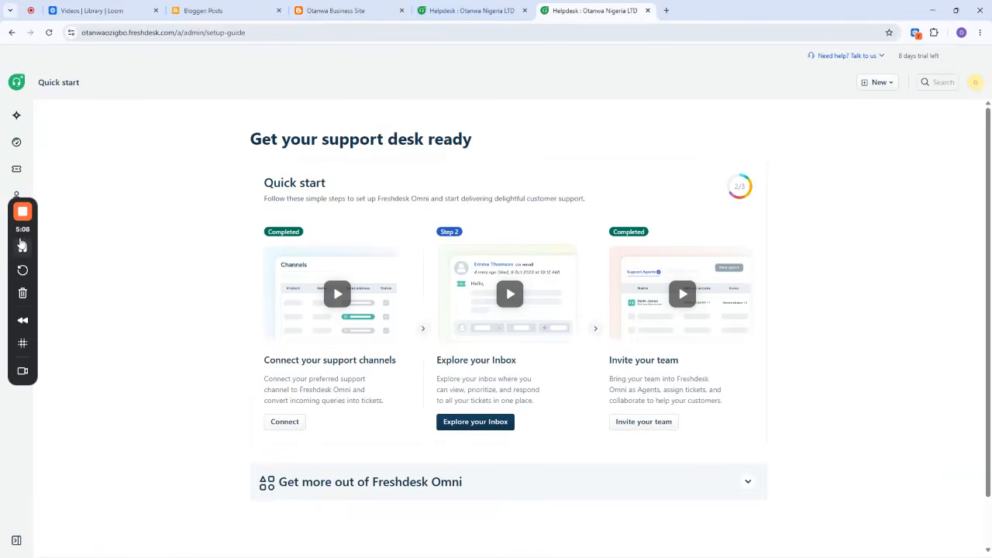
Open the Web Chat channel settings from the helpdesk's admin area.
left_click_drag(21, 239, 65, 319)
mouse_move(18, 197)
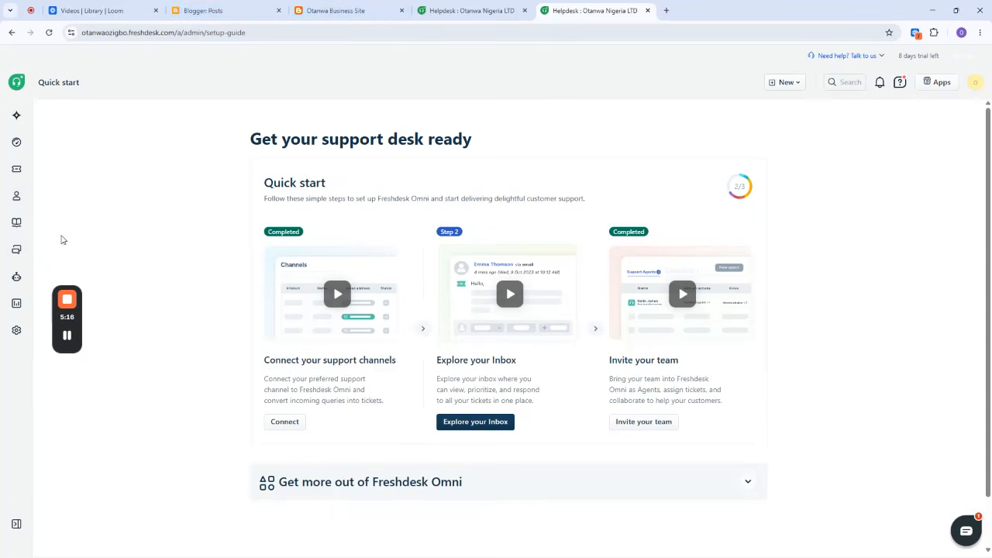
left_click(16, 329)
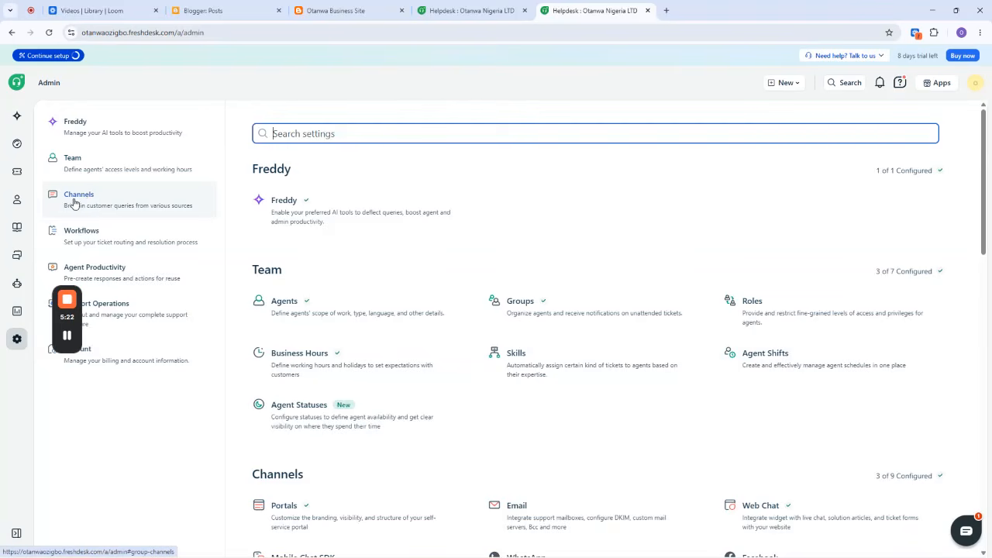
scroll(589, 334, "down", 2)
scroll(589, 334, "down", 2)
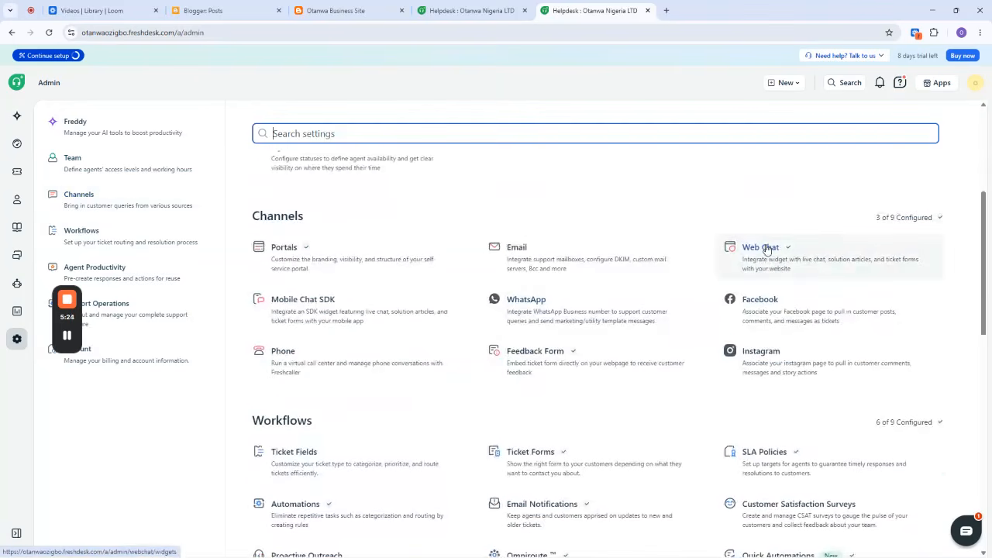
left_click(770, 259)
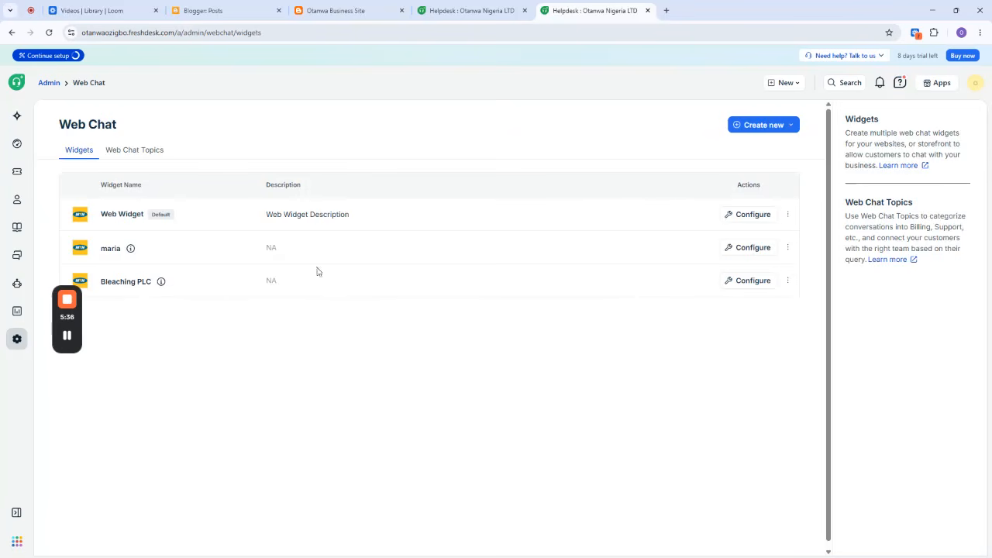
Create a new web chat widget named "Business Widget", leaving its description empty.
mouse_move(74, 316)
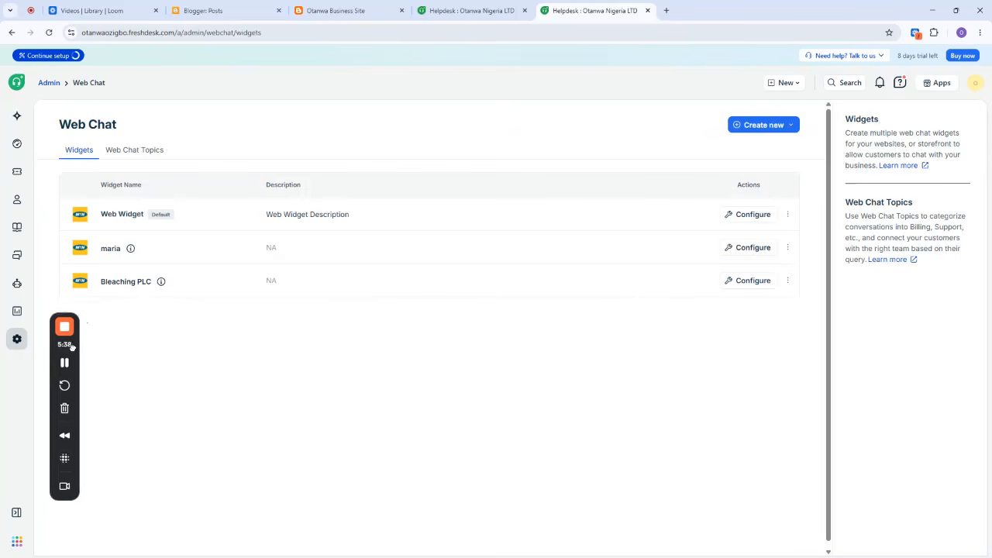
left_click(767, 128)
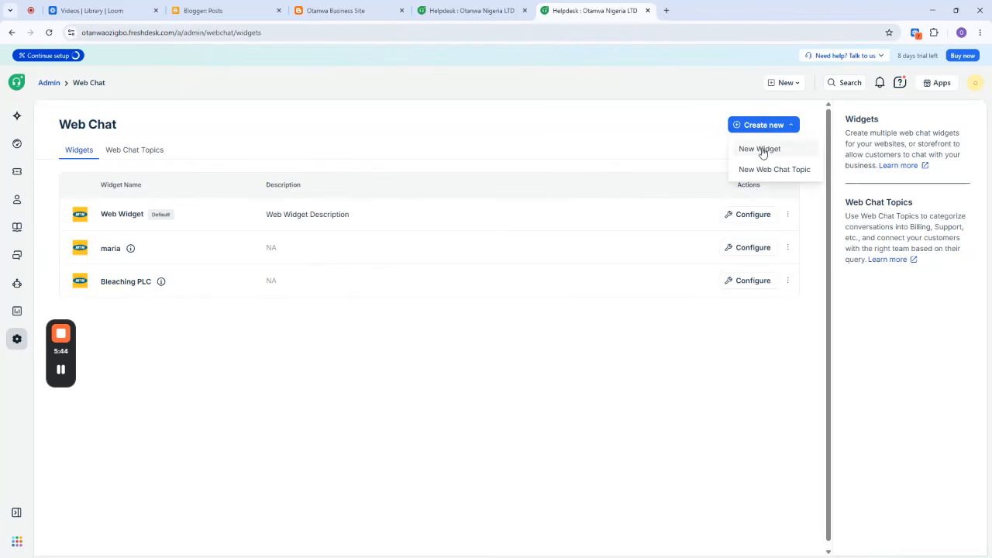
left_click(761, 149)
left_click(463, 269)
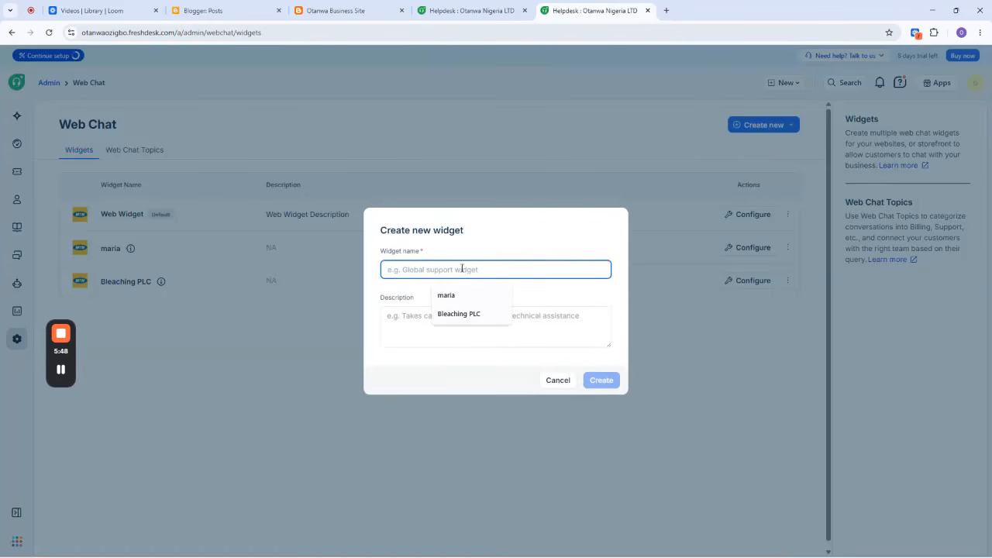
type("Business Widget")
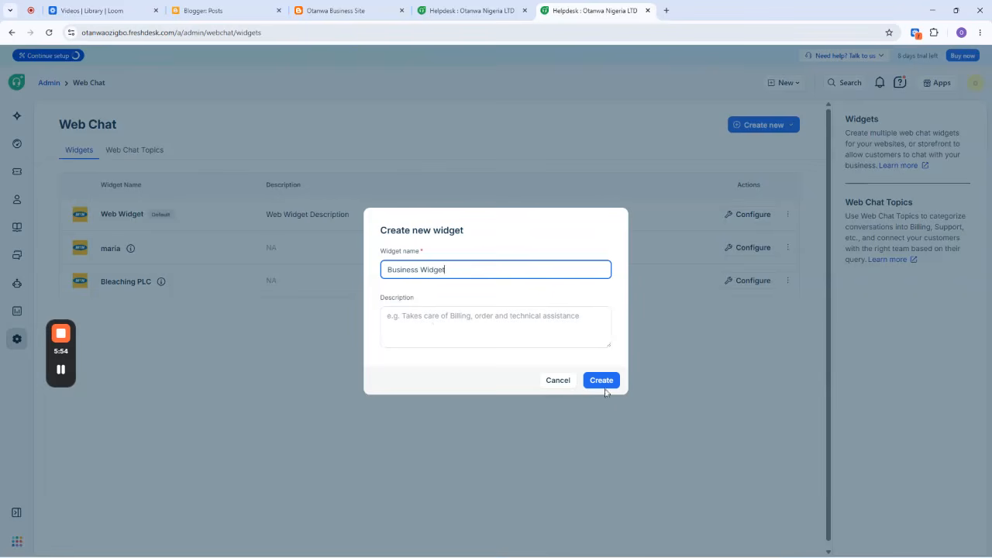
left_click(604, 380)
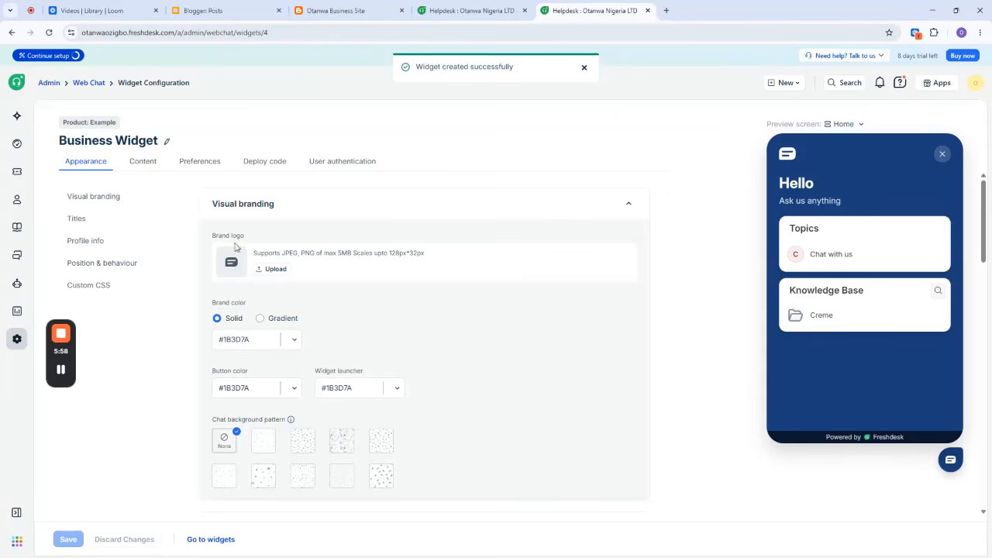
Upload mtn-logo-png_seeklogo-95716.png from Downloads as the Business Widget's brand logo.
left_click_drag(60, 141, 164, 144)
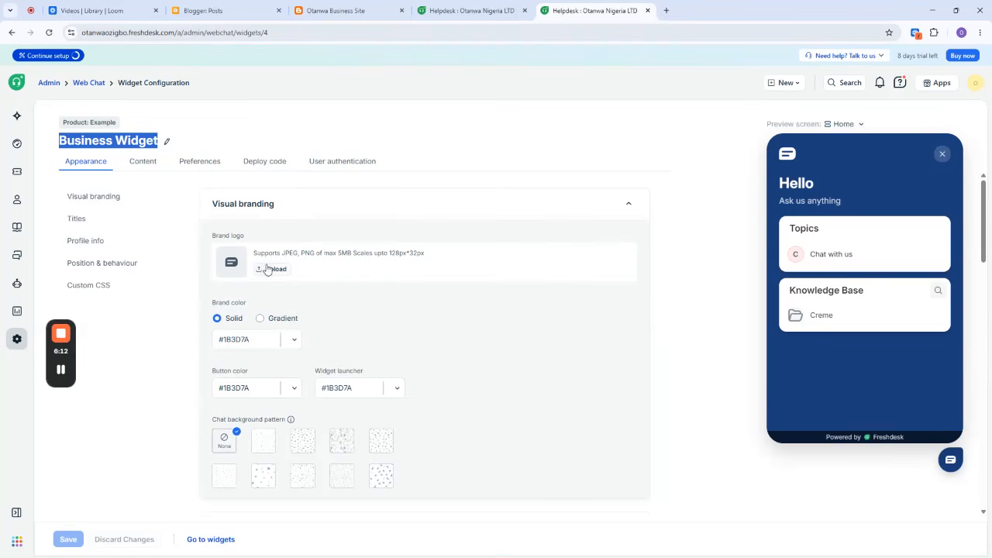
left_click(273, 270)
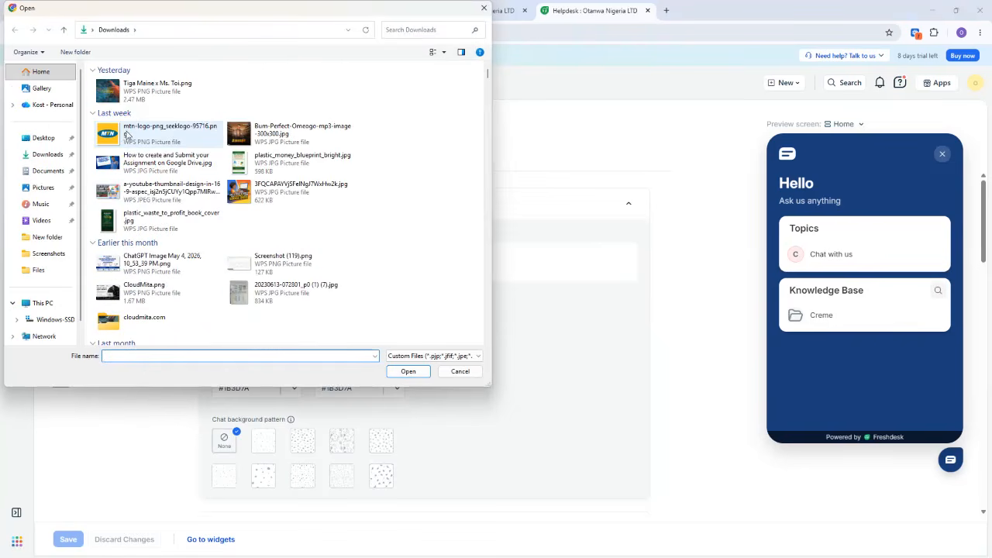
left_click(124, 136)
left_click(408, 371)
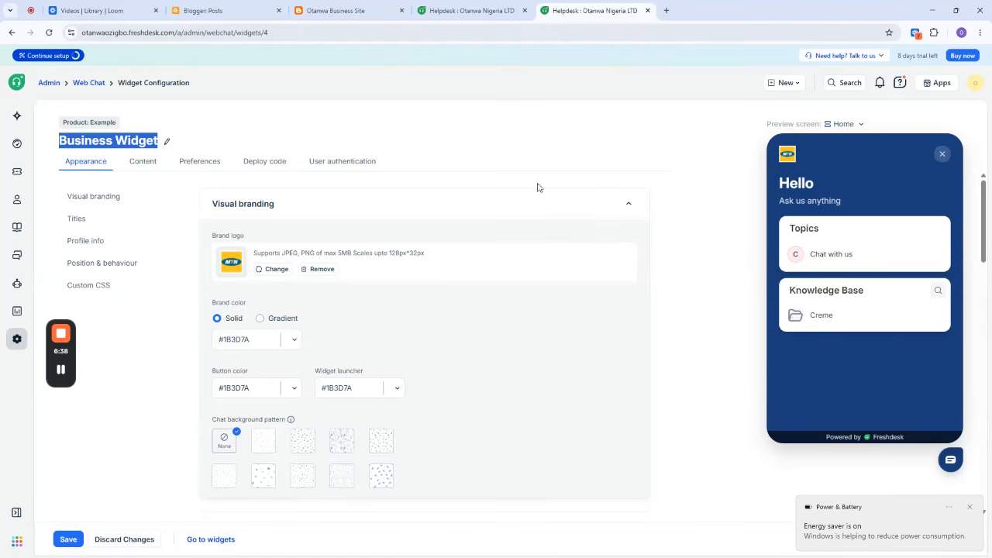
left_click(294, 128)
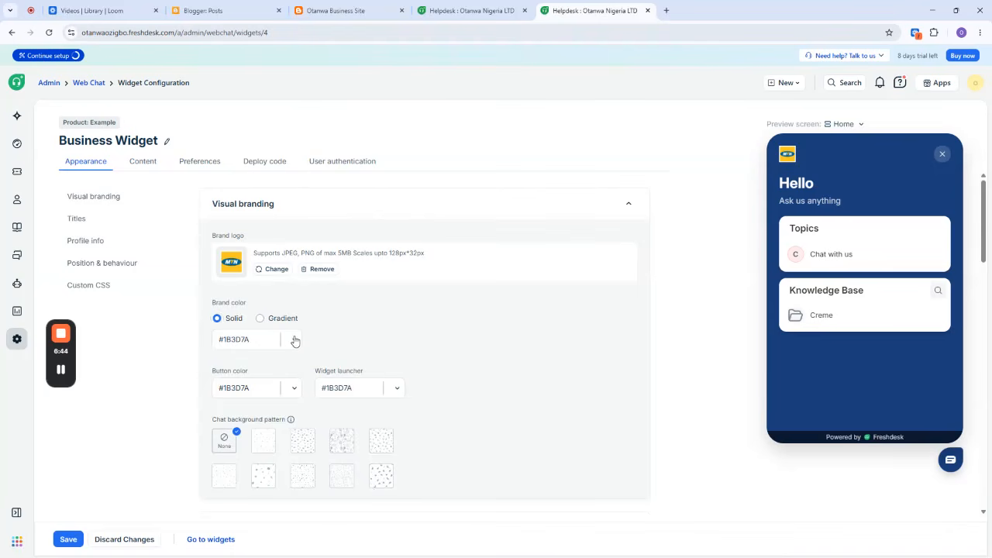
Change the widget's solid brand color to the magenta shade #bf0eab.
left_click(295, 340)
left_click(351, 494)
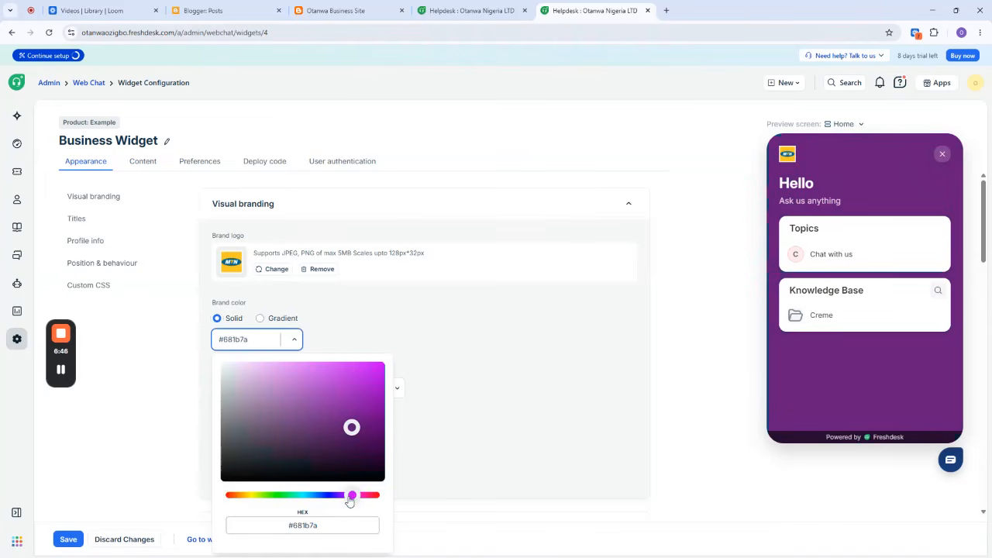
left_click_drag(348, 501, 361, 496)
left_click(356, 423)
left_click_drag(355, 423, 374, 391)
left_click_drag(375, 394, 376, 395)
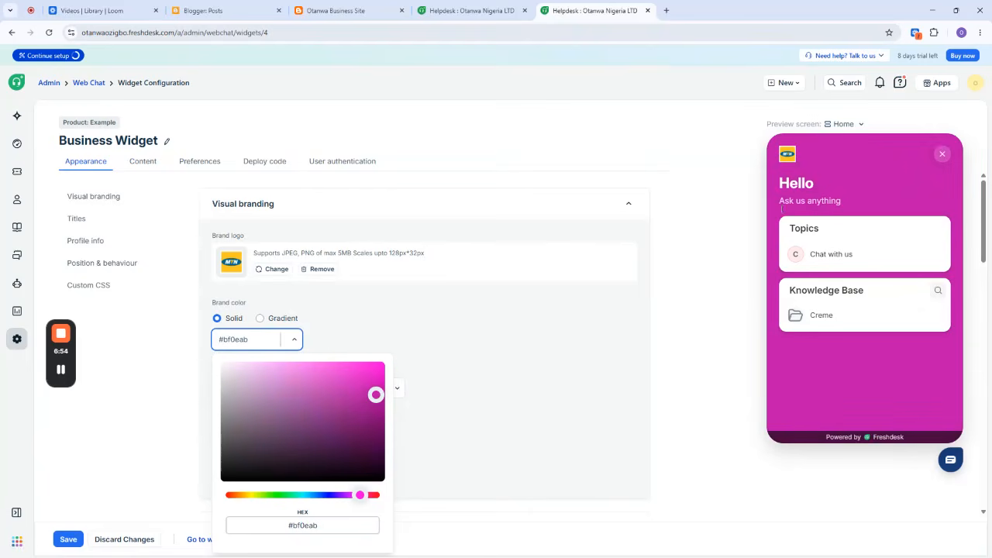
Replace the widget's welcome message with "Hi Customer".
scroll(458, 261, "down", 3)
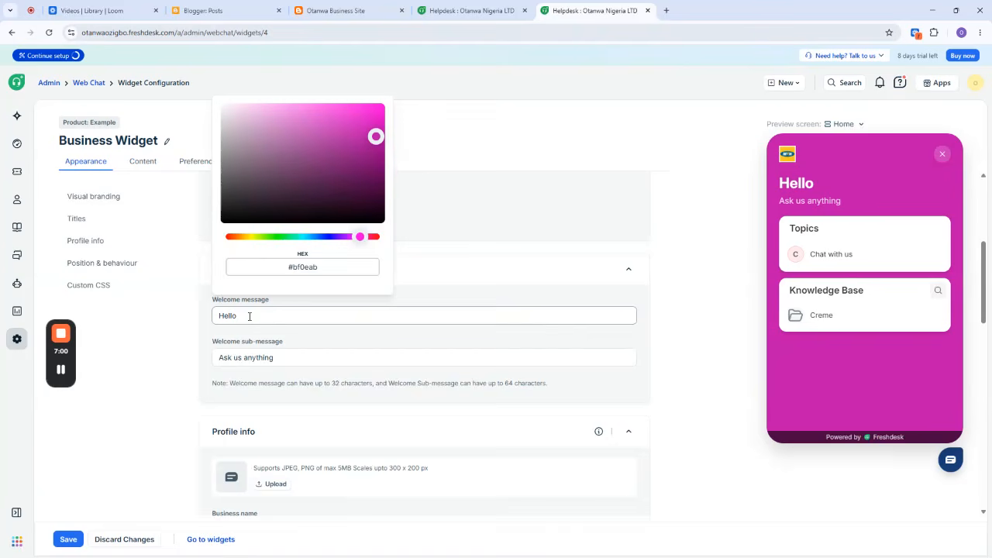
left_click_drag(248, 316, 220, 317)
type("Hi Customer")
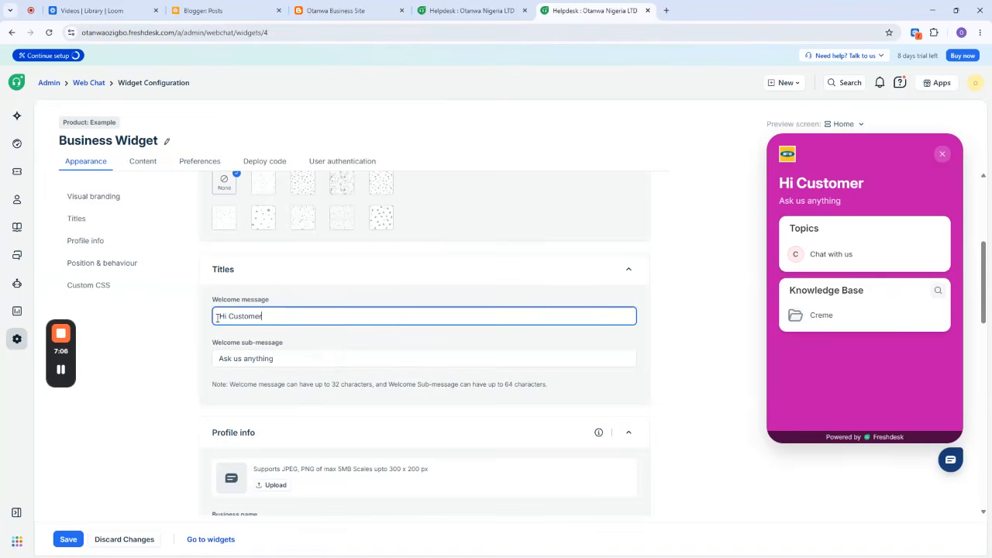
Replace the widget's welcome sub-message with "How can we help you today?".
left_click_drag(276, 358, 219, 358)
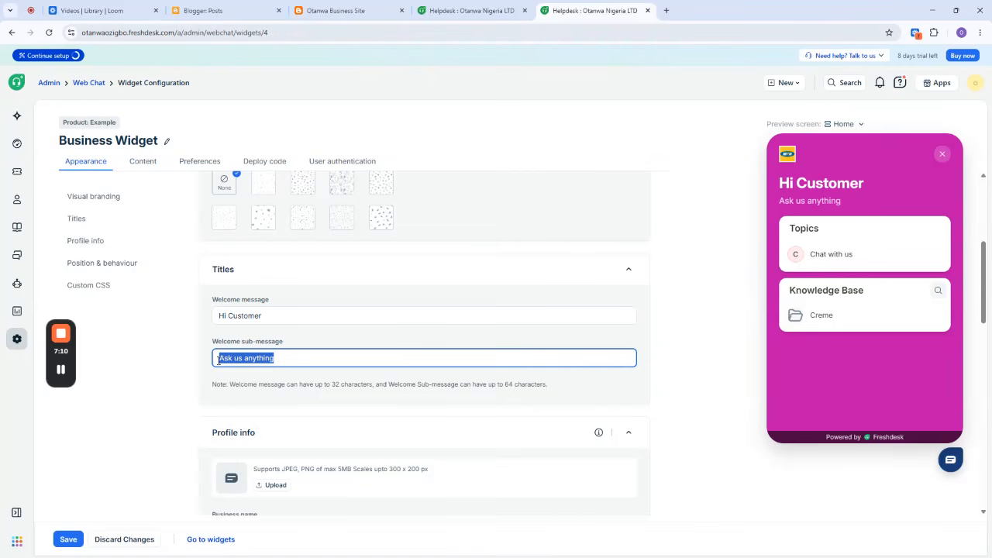
type("How can we help y")
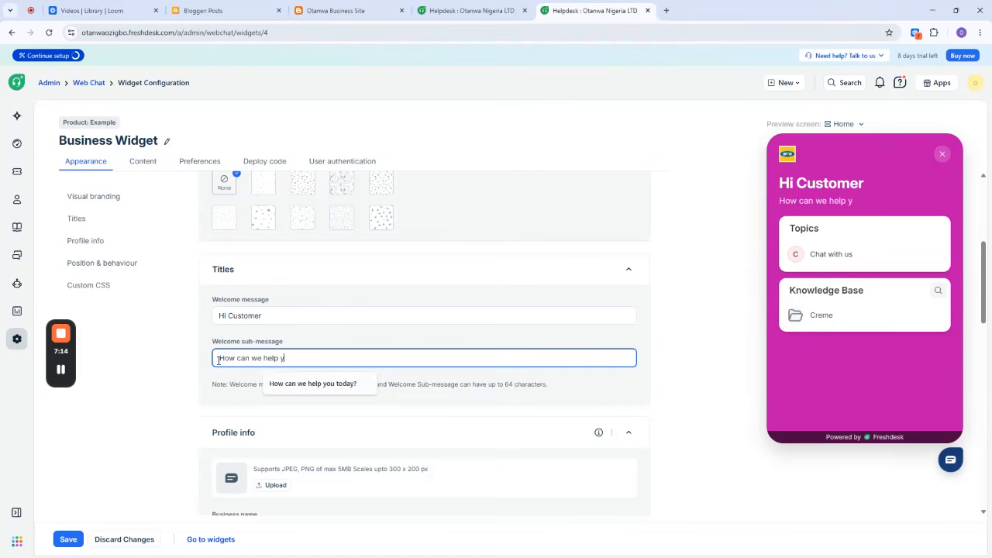
type("ou today?")
left_click(179, 333)
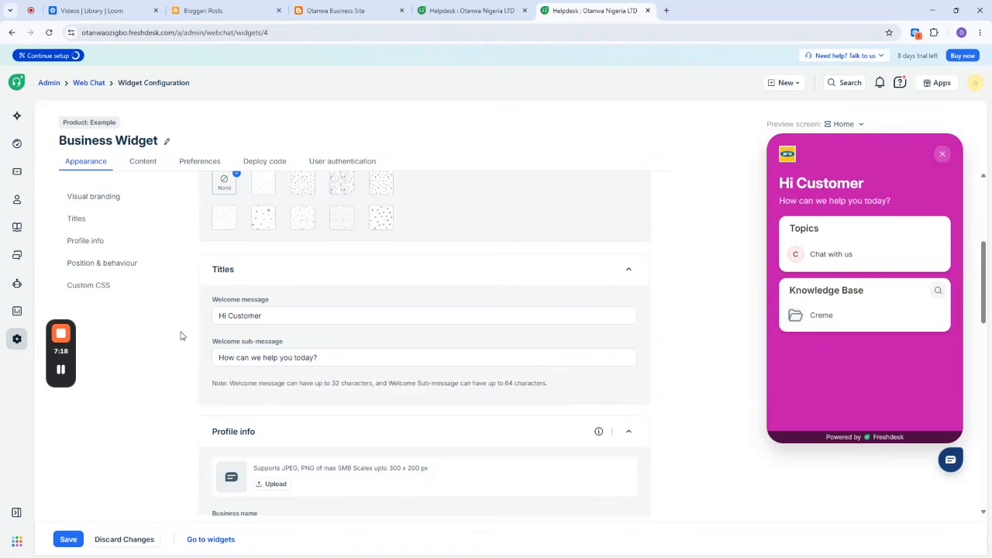
Look through the remaining appearance settings of the widget and save the appearance changes.
scroll(478, 379, "down", 3)
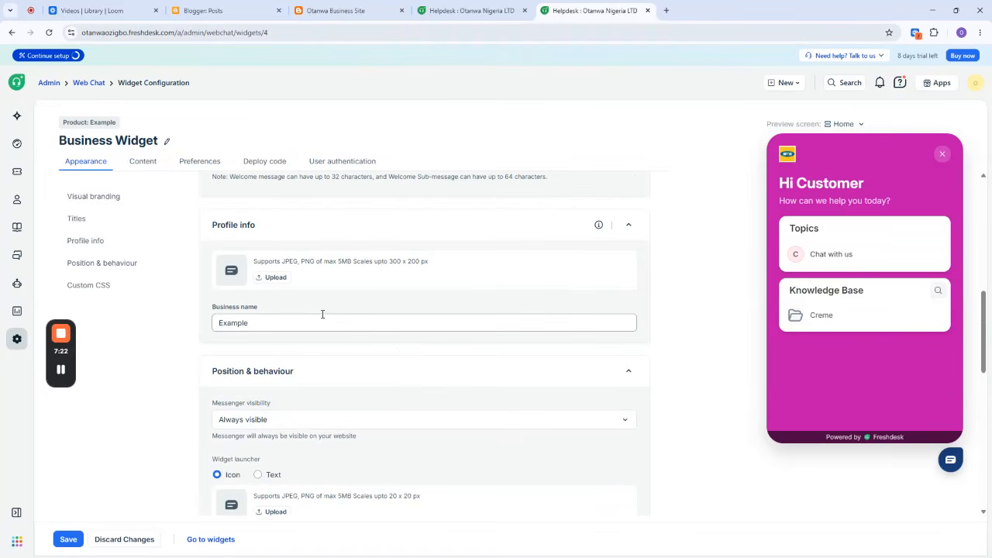
scroll(310, 317, "down", 2)
scroll(311, 328, "down", 2)
scroll(308, 328, "down", 3)
scroll(310, 328, "up", 8)
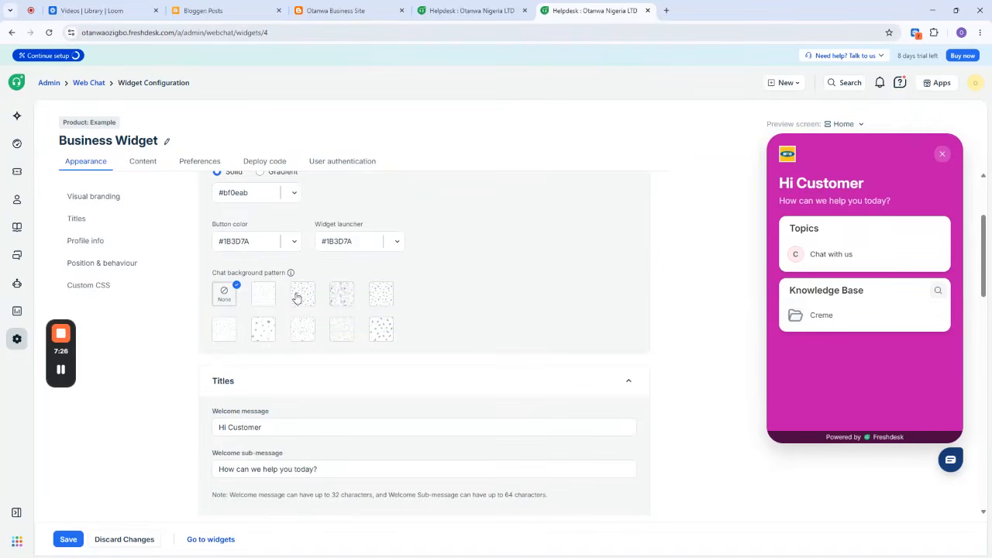
scroll(302, 263, "up", 2)
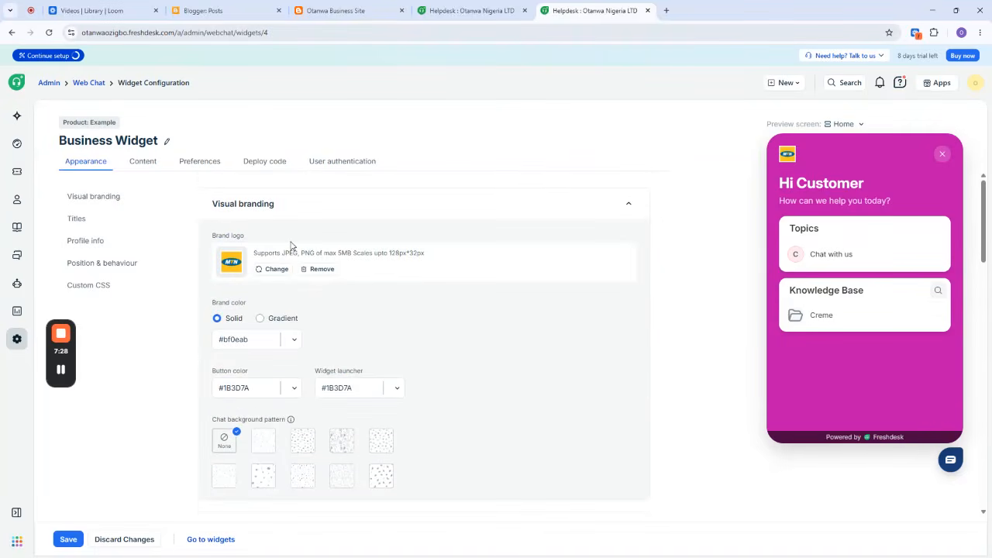
left_click(67, 540)
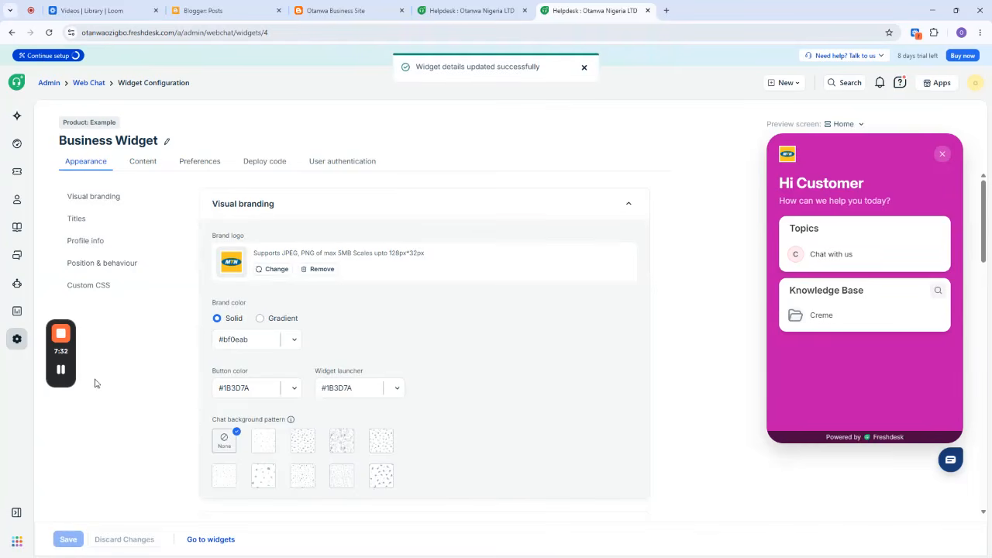
Disable the Live Chat and Knowledge Base sections in the widget's content settings, accepting the alert.
left_click(143, 164)
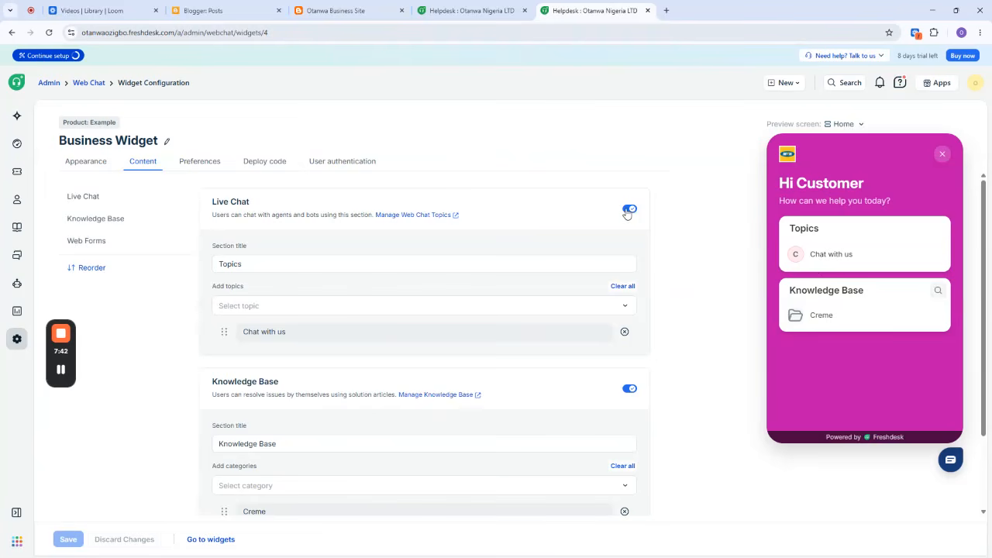
left_click(628, 211)
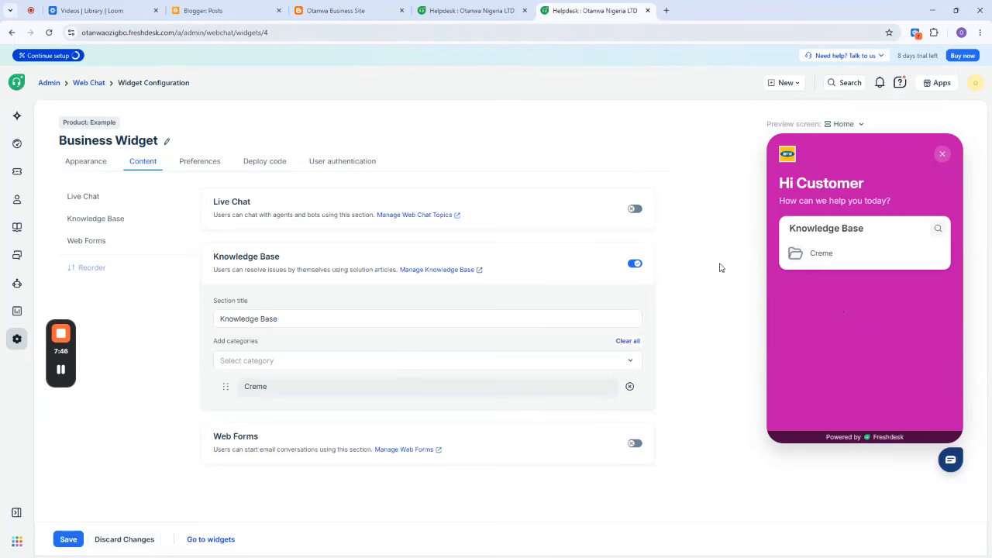
left_click(633, 264)
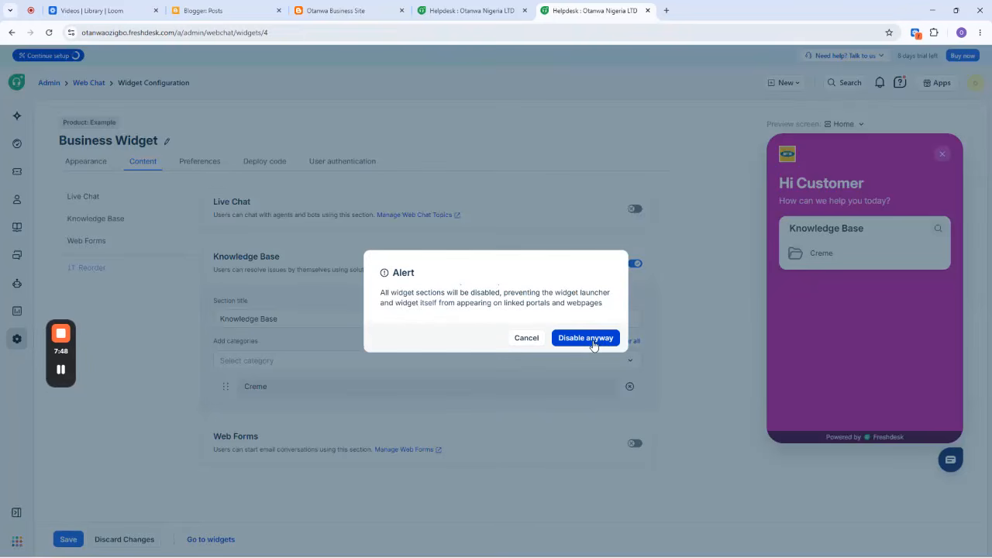
left_click(594, 341)
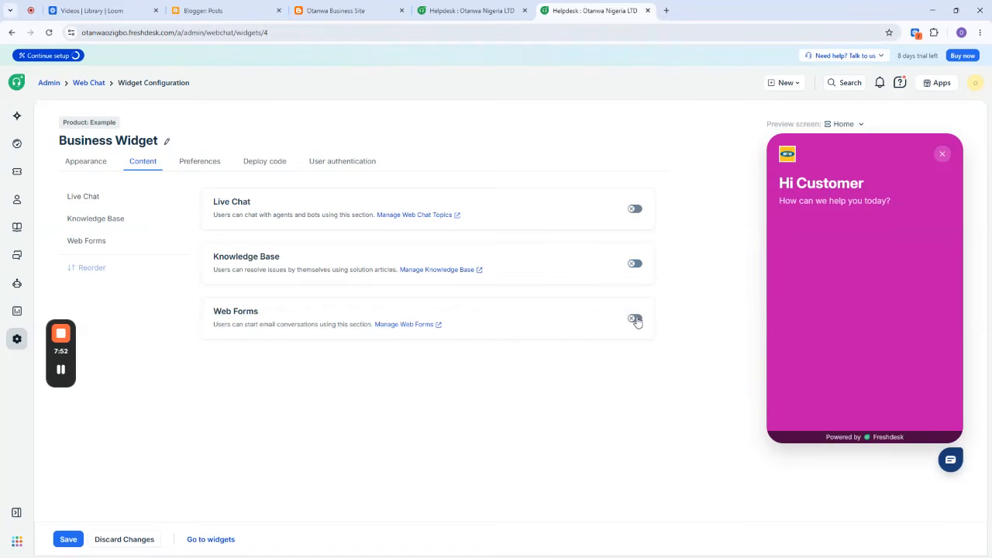
Enable the Web Forms section and add the ticket forms Report an issue and Ask a question.
left_click(635, 319)
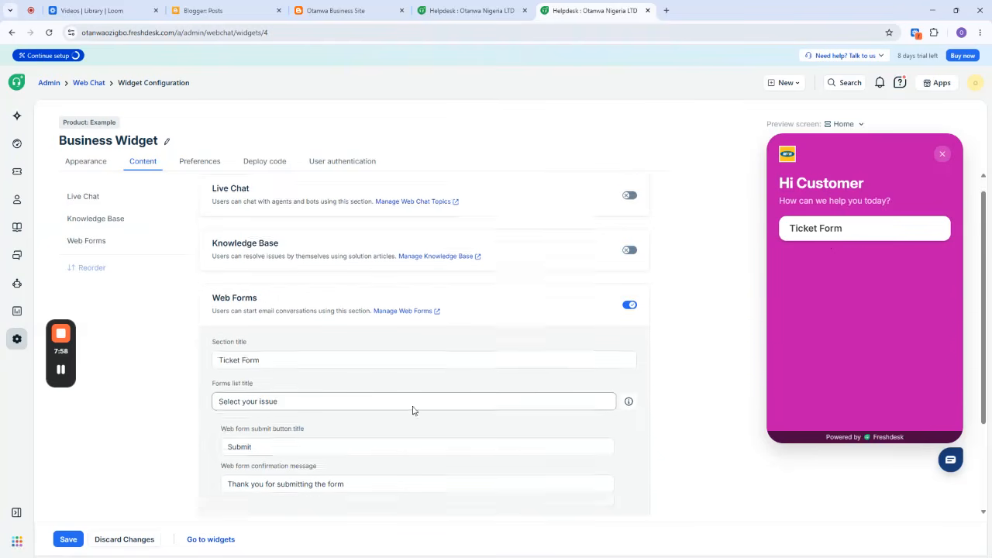
scroll(388, 407, "down", 2)
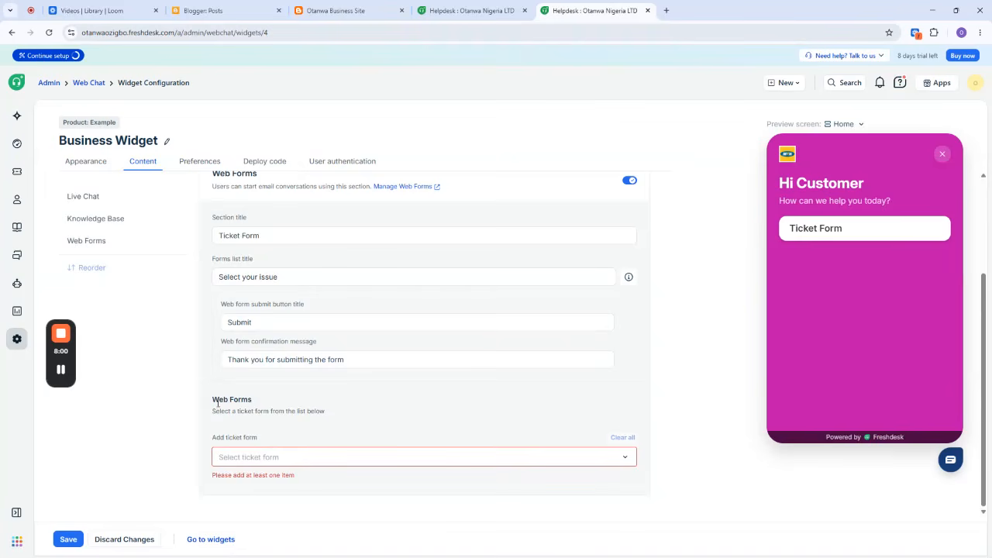
left_click(348, 459)
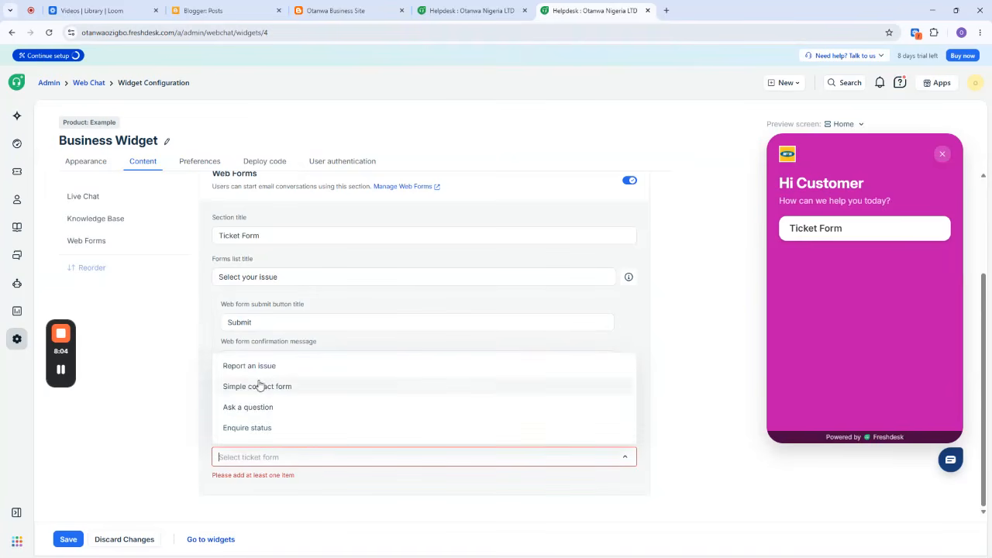
left_click(257, 367)
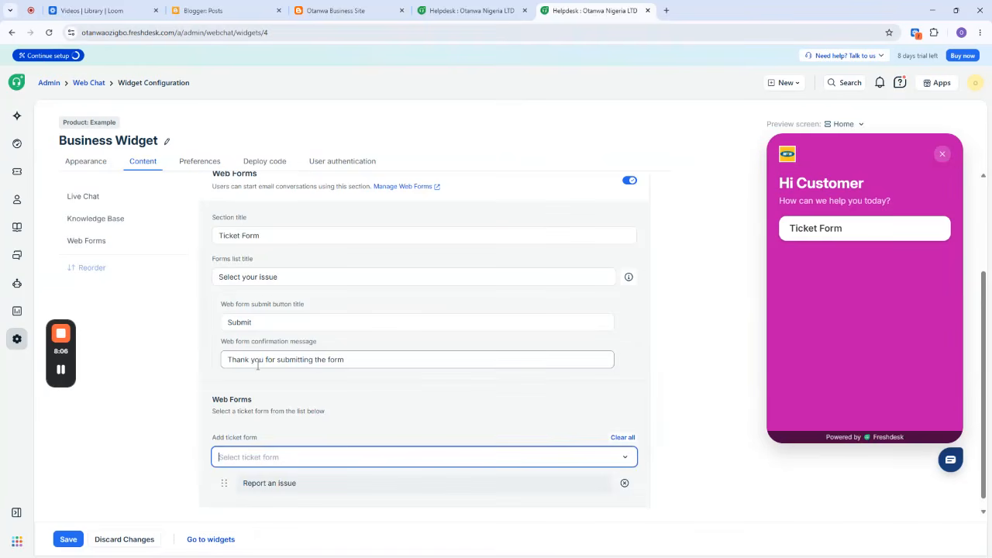
left_click(284, 458)
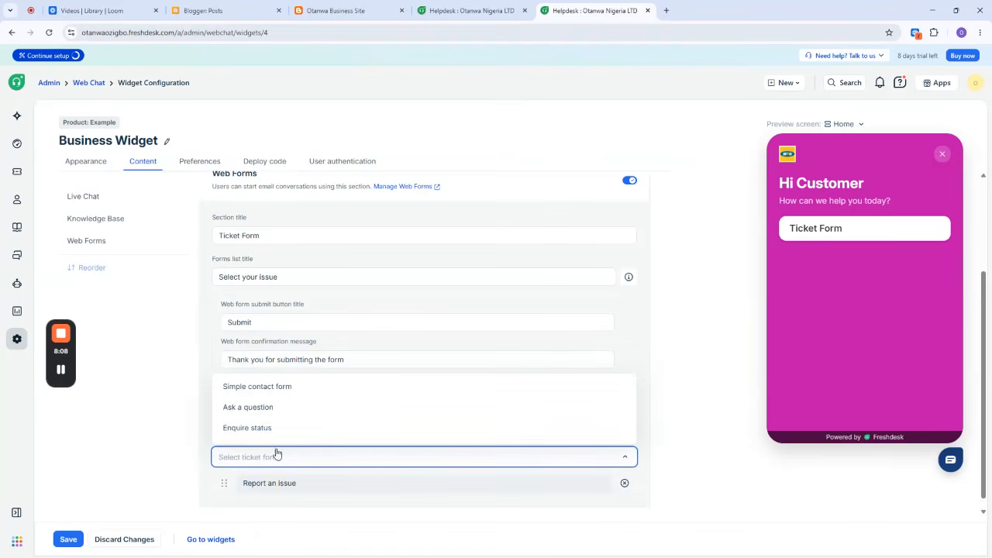
left_click(252, 409)
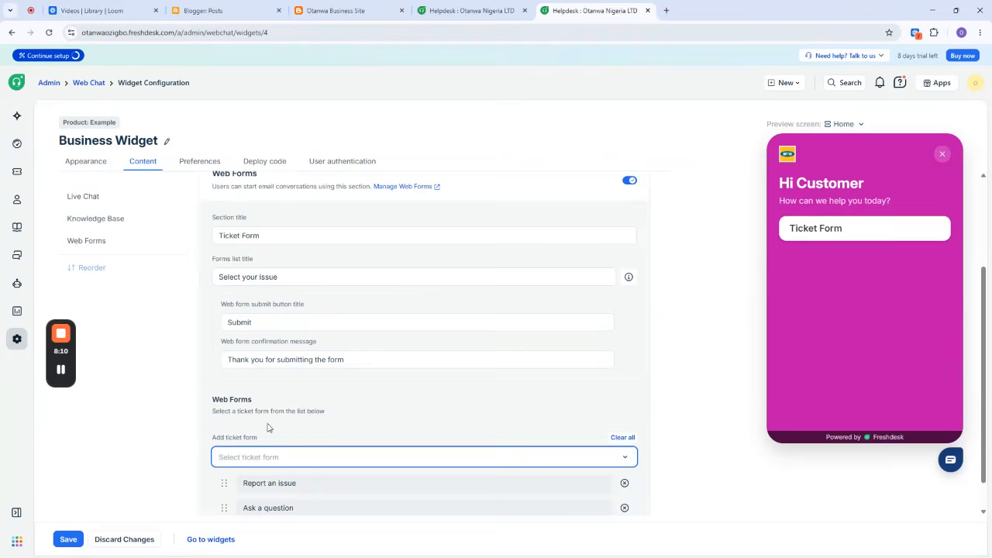
Add the Enquire status ticket form to the Web Forms section and remove it again.
left_click(289, 462)
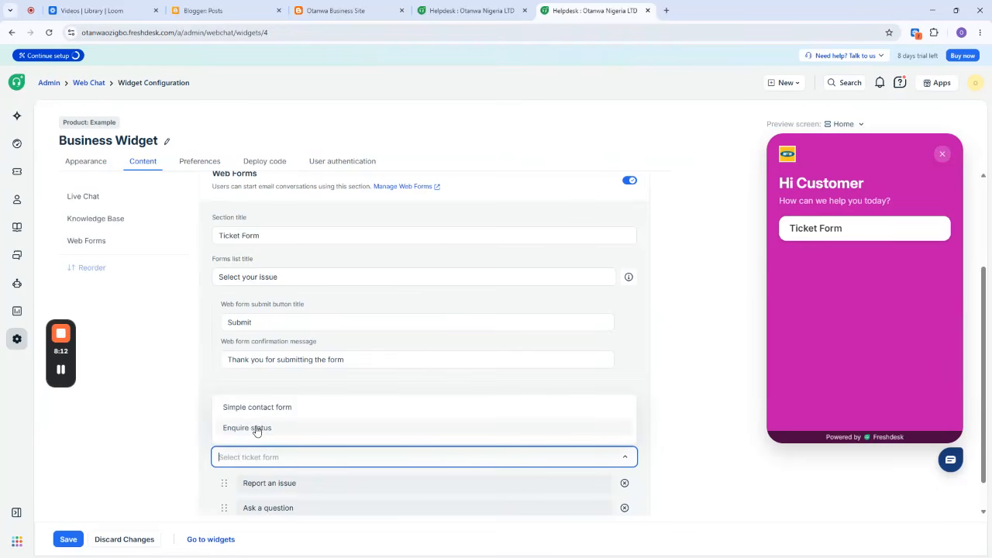
left_click(259, 428)
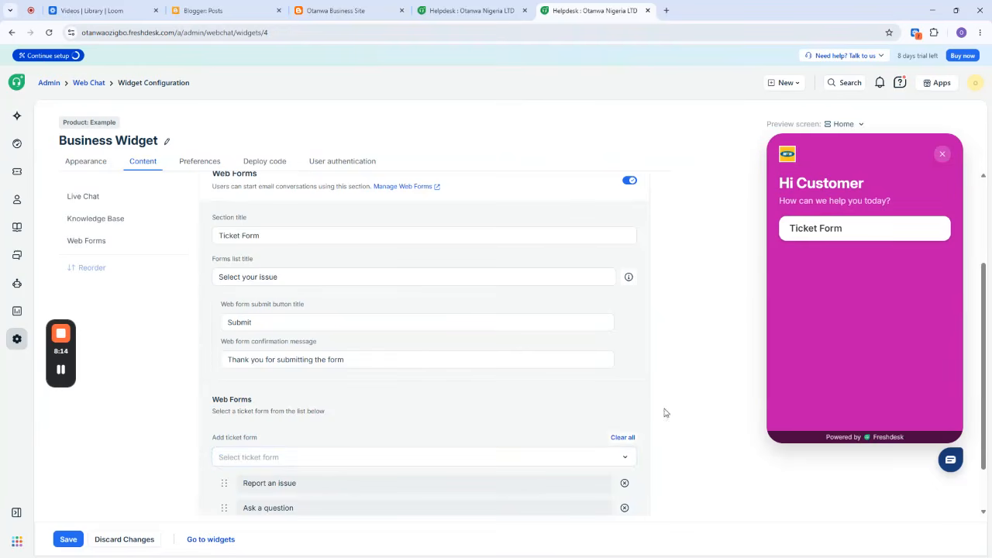
scroll(589, 435, "down", 1)
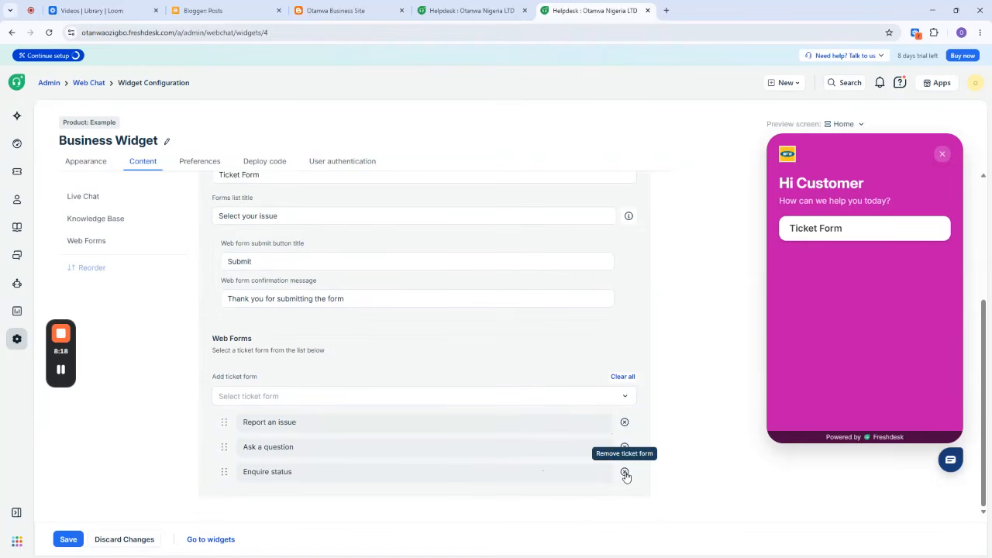
left_click(625, 472)
Turn the Live Chat section back on and examine its section title and topic options.
scroll(587, 410, "up", 3)
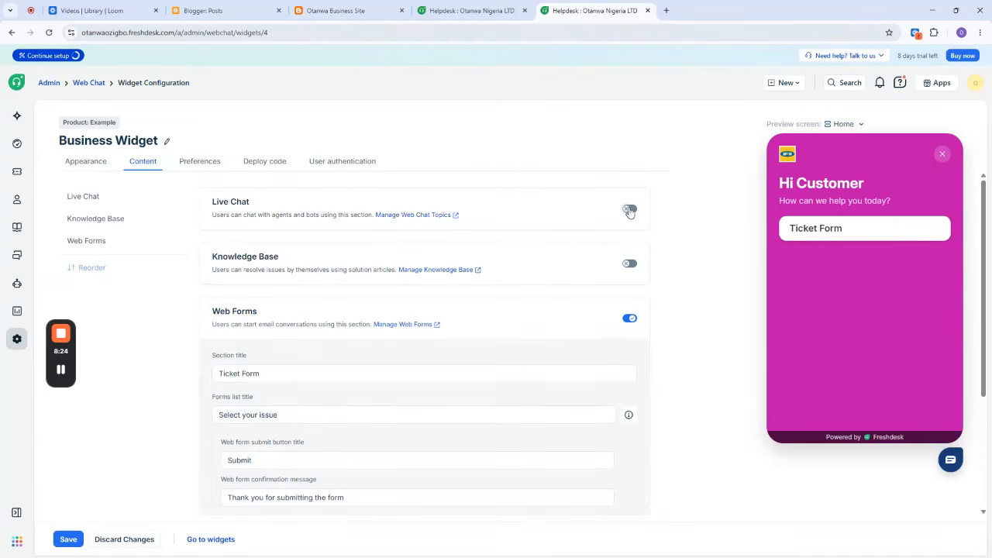
left_click(629, 211)
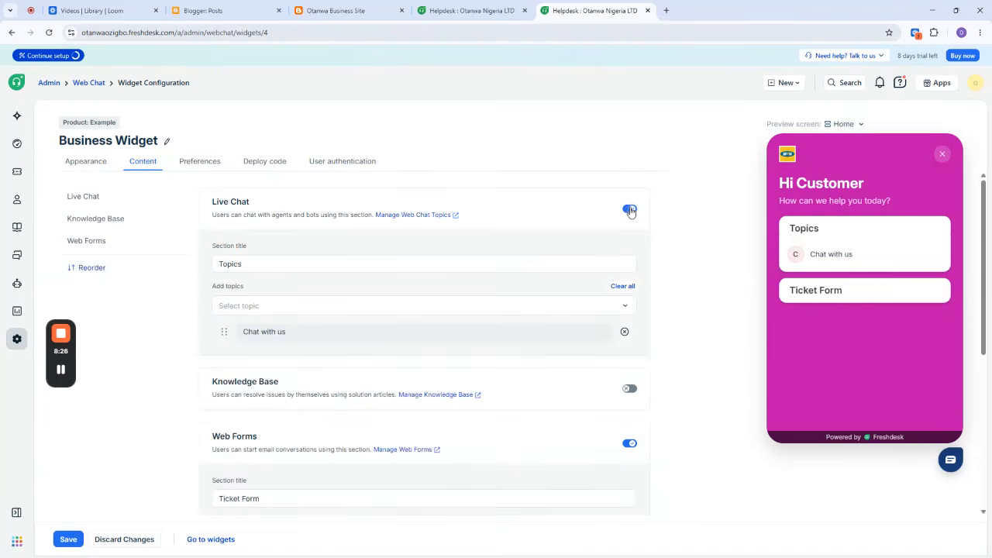
left_click(329, 264)
left_click(321, 304)
left_click(317, 328)
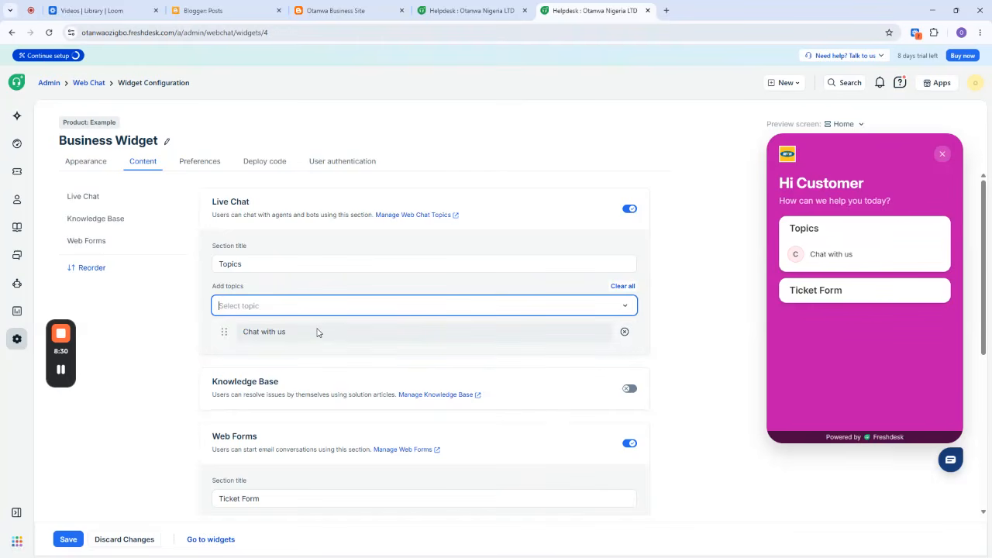
left_click(317, 336)
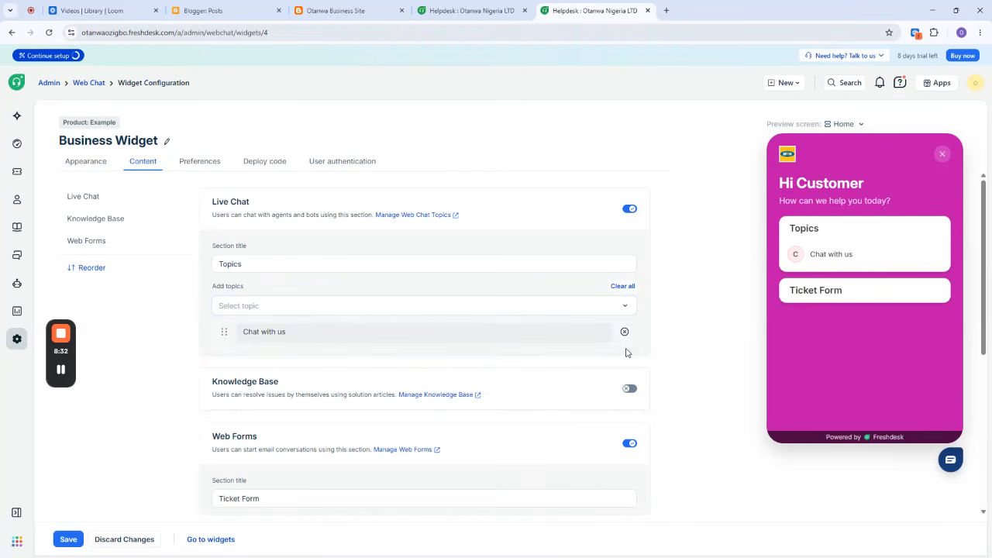
Remove the Chat with us topic from the Live Chat section and add it back.
left_click(625, 332)
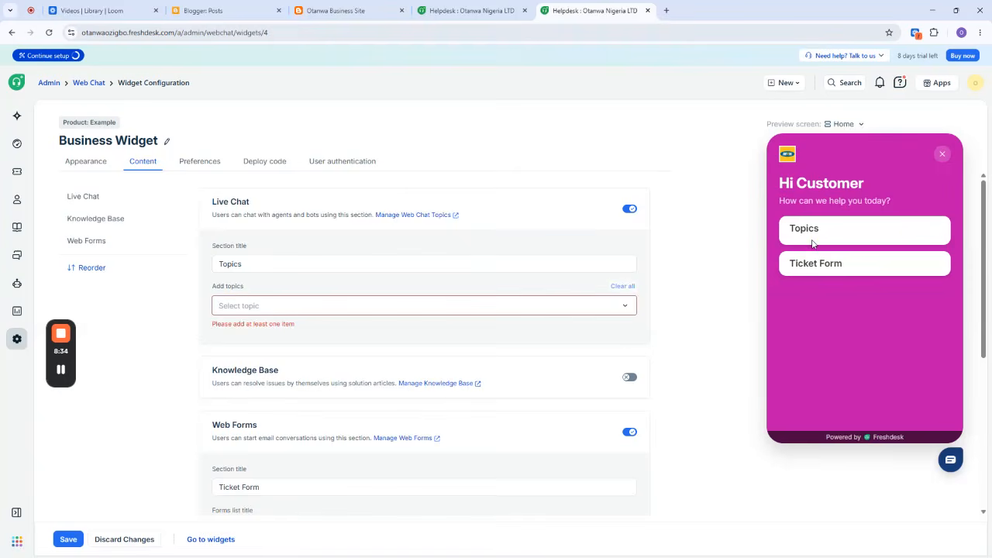
left_click(594, 306)
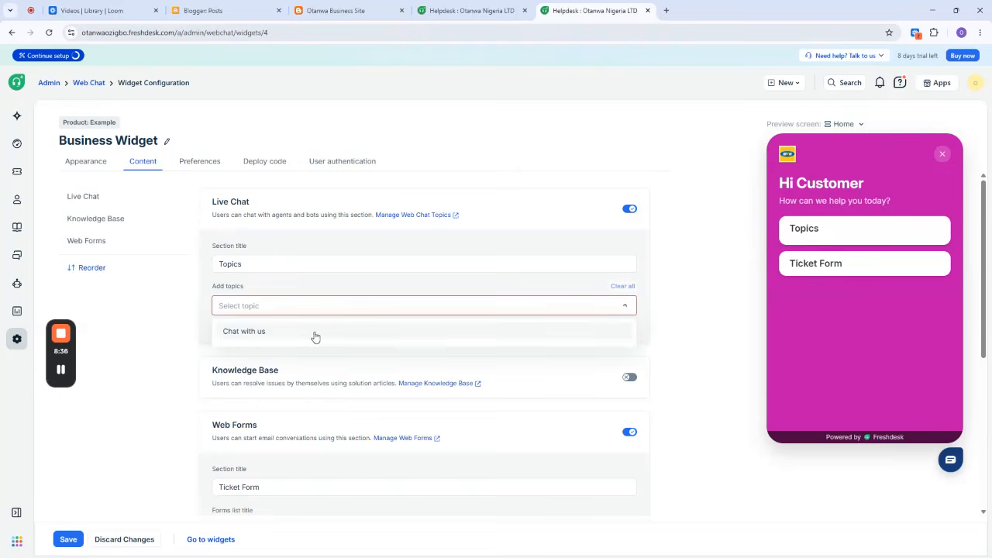
left_click(302, 334)
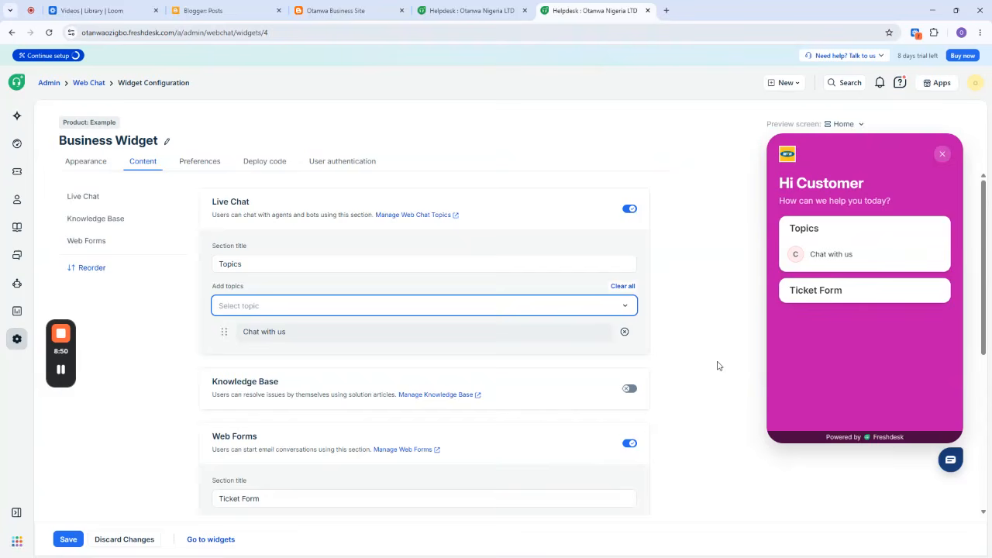
Turn the Knowledge Base section back on, check its category options, and save the widget's content settings.
left_click(630, 389)
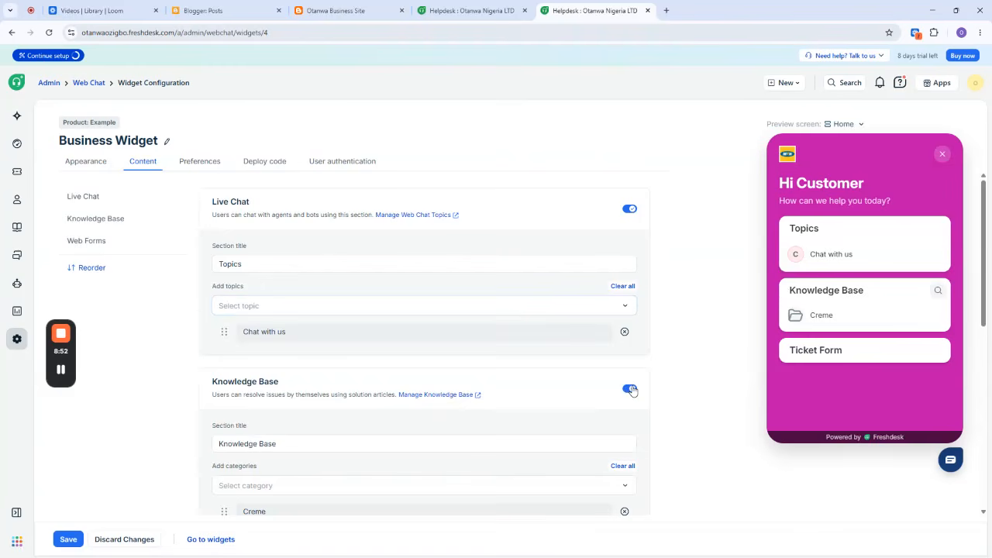
scroll(633, 384, "down", 2)
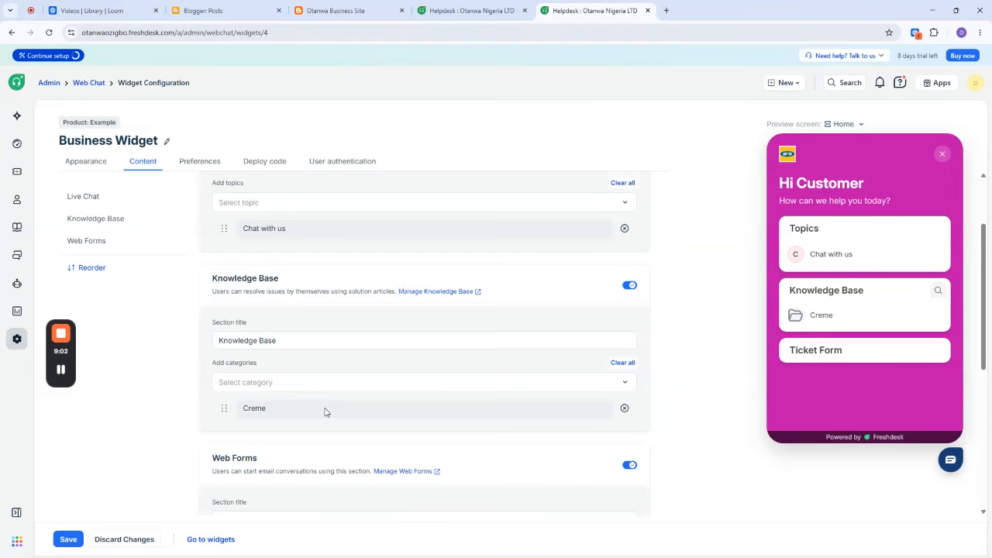
left_click(355, 383)
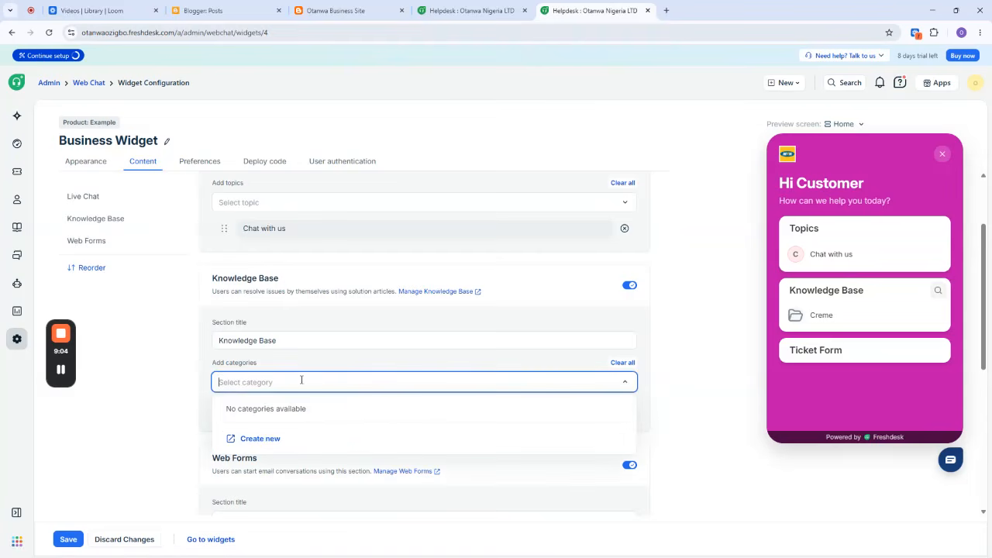
left_click(301, 381)
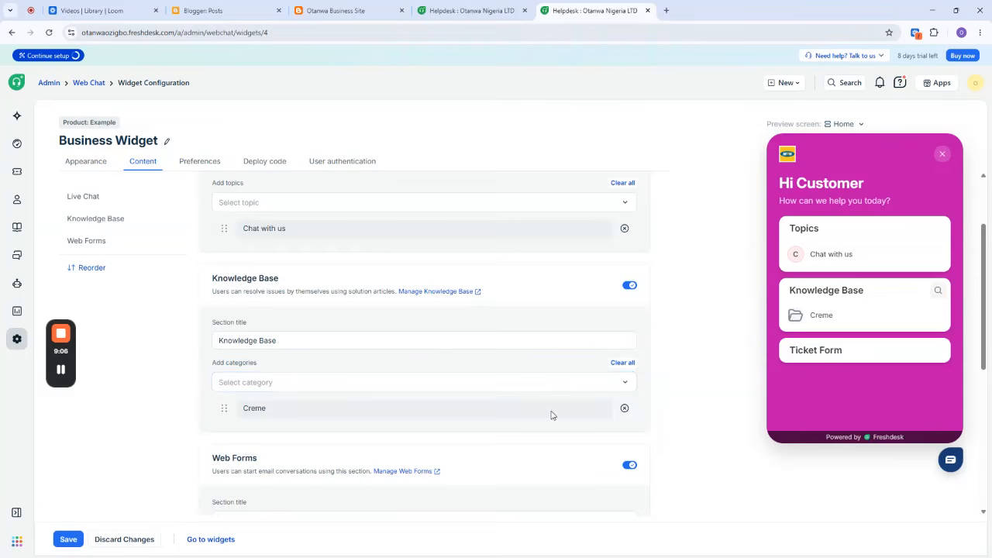
scroll(609, 393, "down", 4)
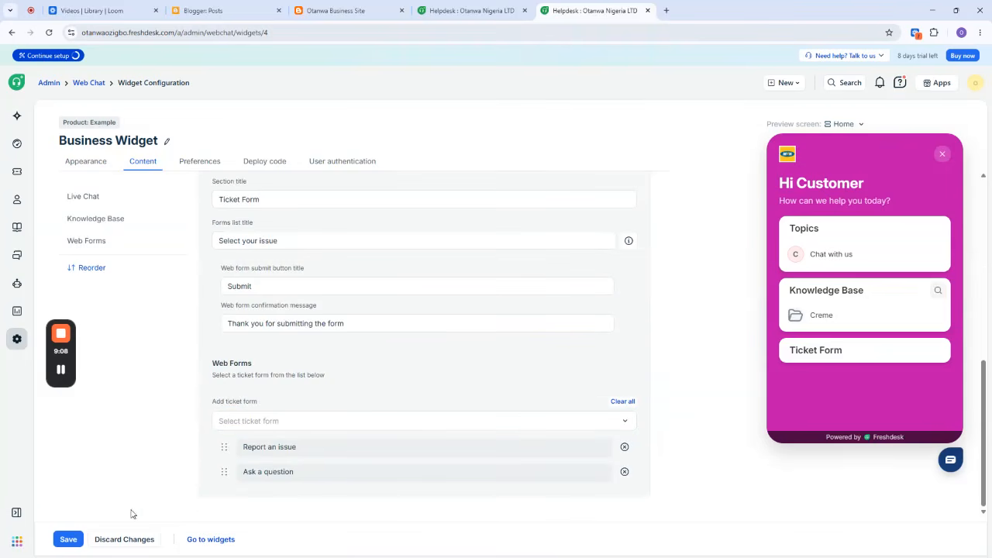
left_click(69, 540)
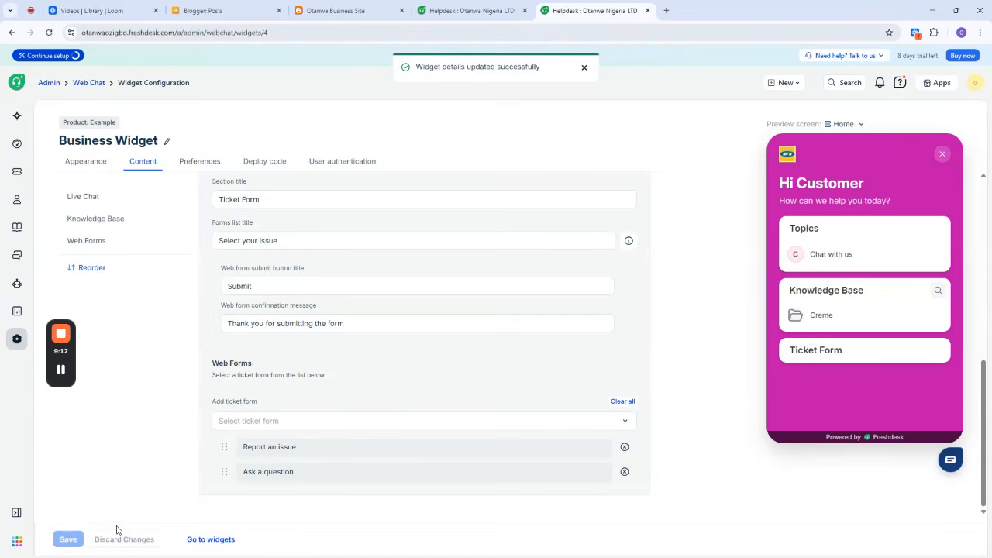
Look over the widget's preferences and copy the widget's deploy code.
scroll(414, 348, "up", 5)
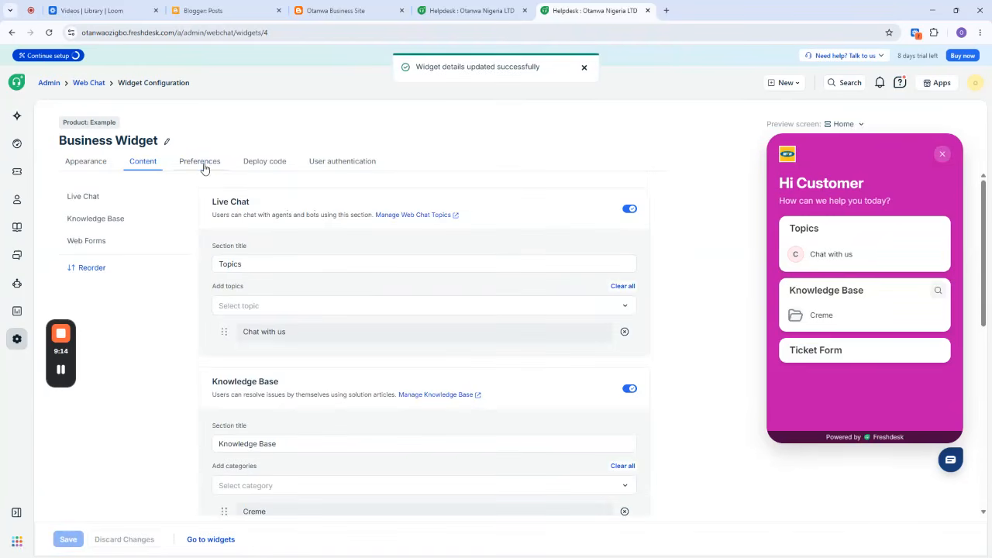
left_click(199, 162)
scroll(199, 361, "down", 3)
scroll(202, 365, "up", 3)
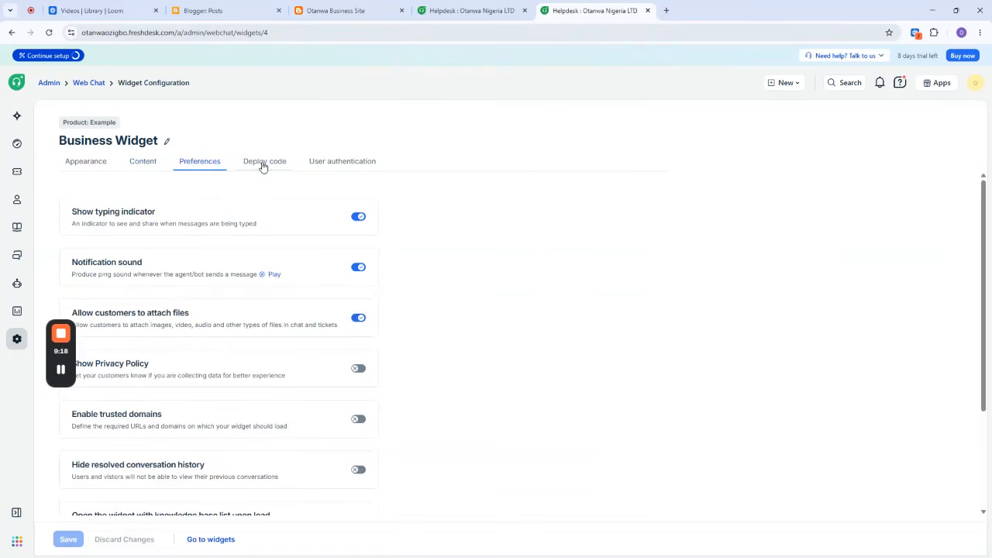
left_click(263, 164)
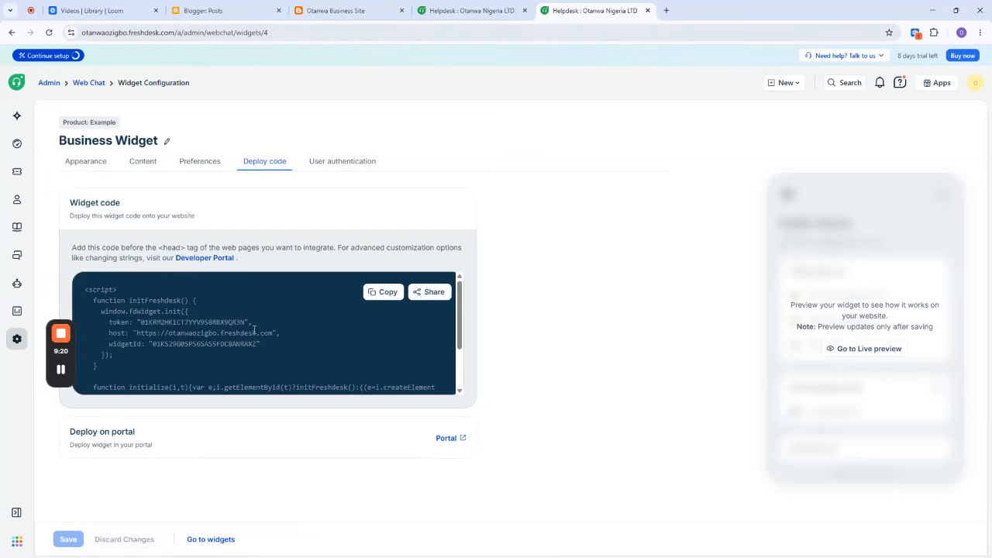
left_click(385, 295)
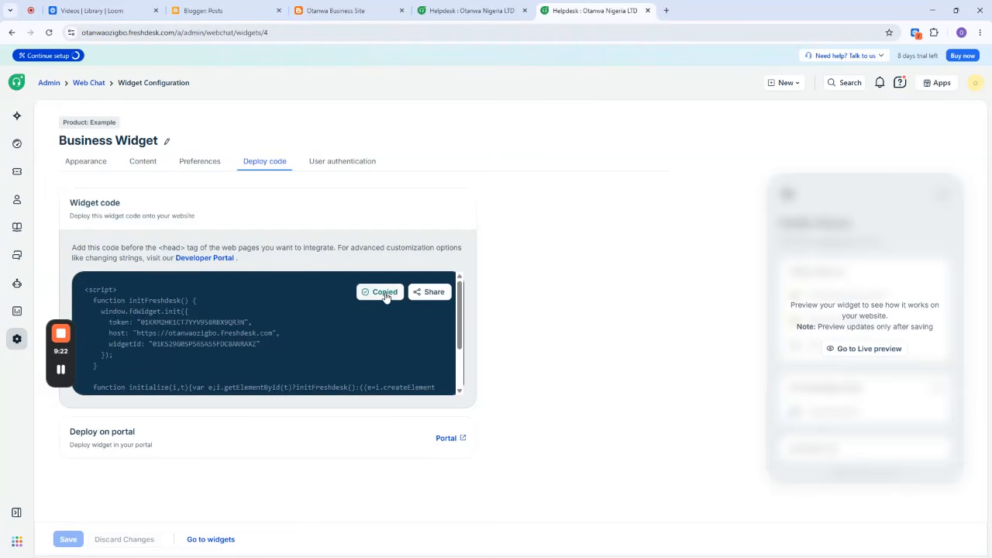
Switch to Blogger and view the published page of the Otanwa Business Site blog.
left_click(224, 4)
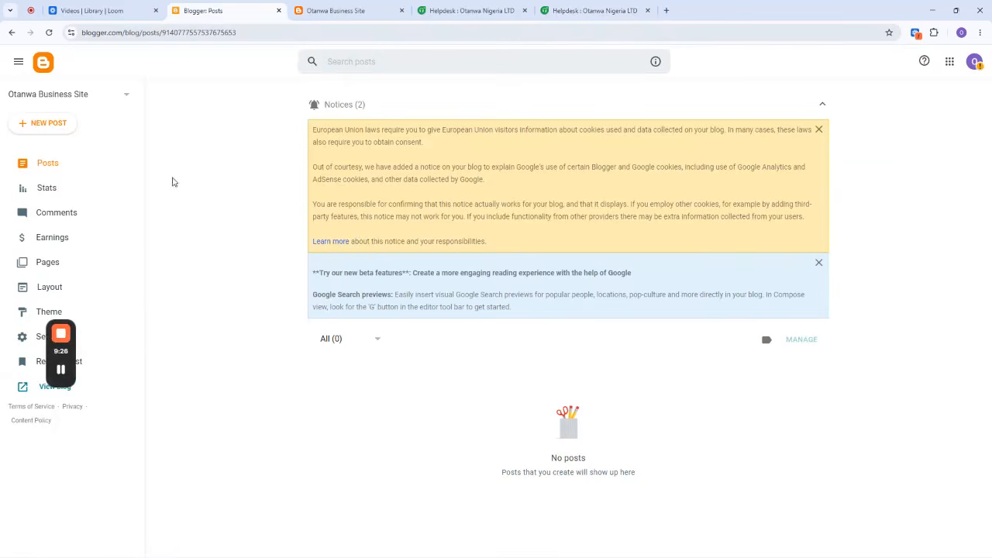
mouse_move(64, 355)
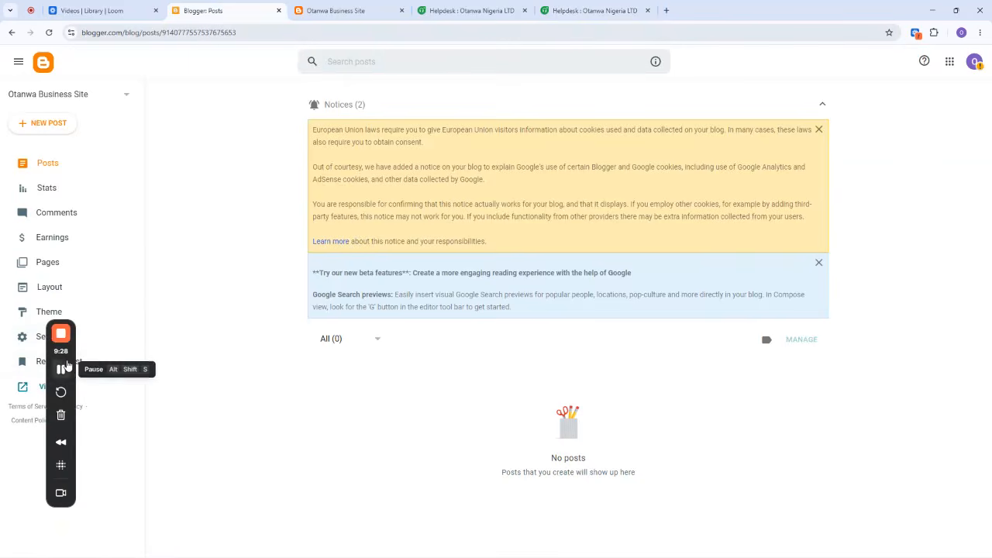
left_click_drag(62, 367, 116, 404)
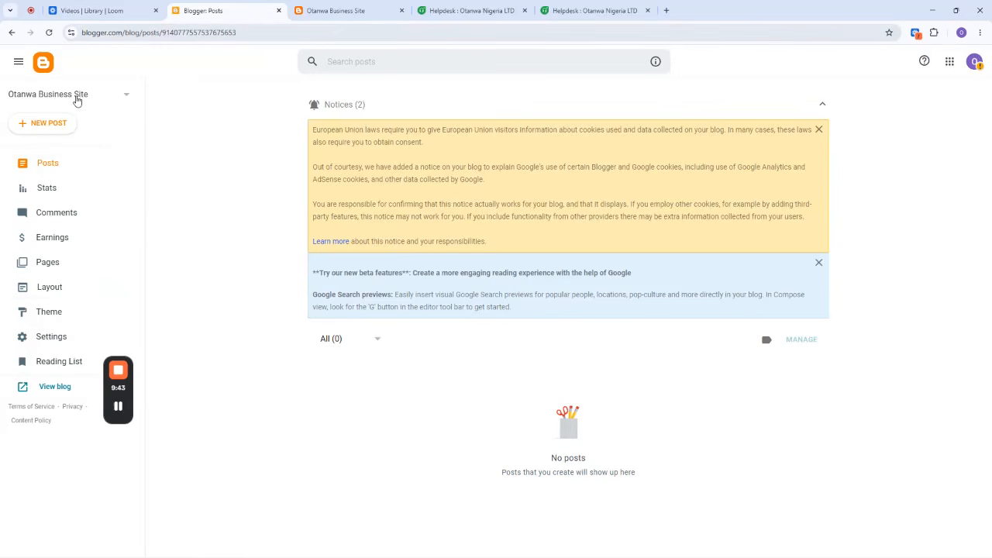
left_click(347, 8)
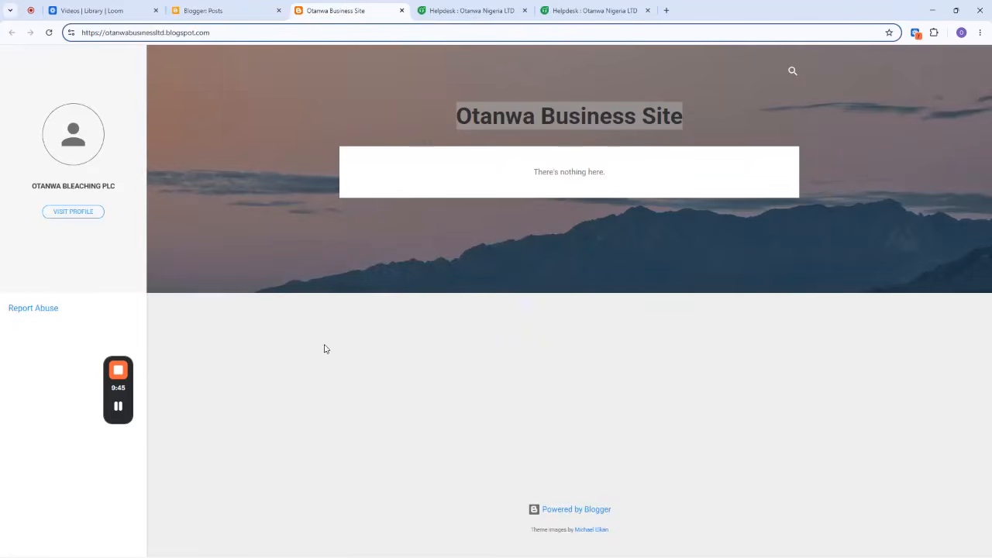
left_click(396, 118)
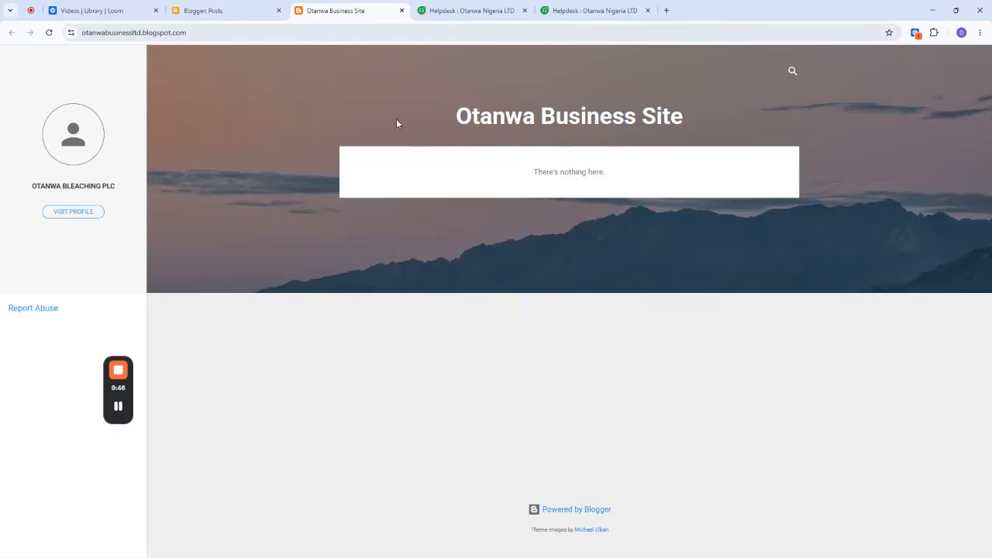
Open the layout of the Otanwa Business Site blog and add an HTML/JavaScript gadget to the Sidebar (top) section.
left_click(206, 10)
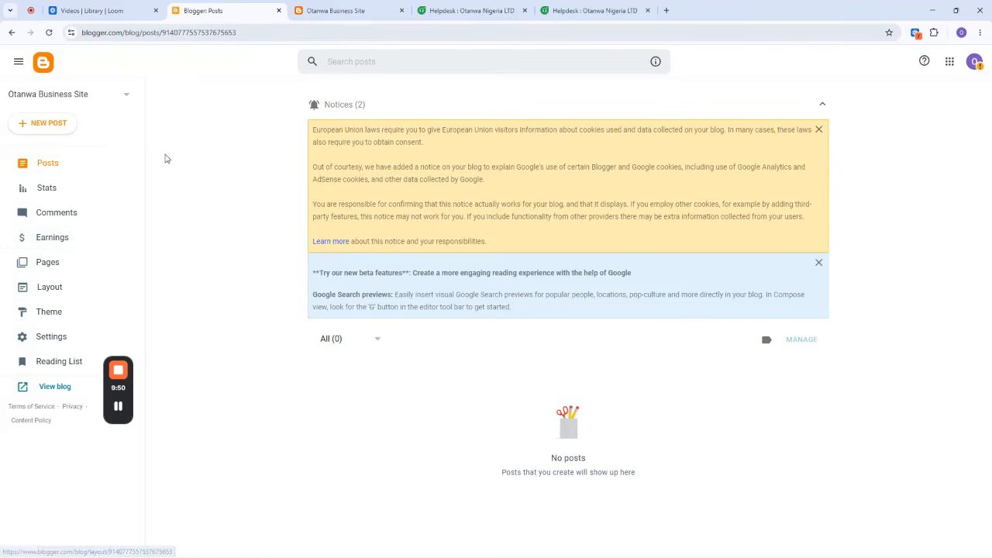
left_click(49, 289)
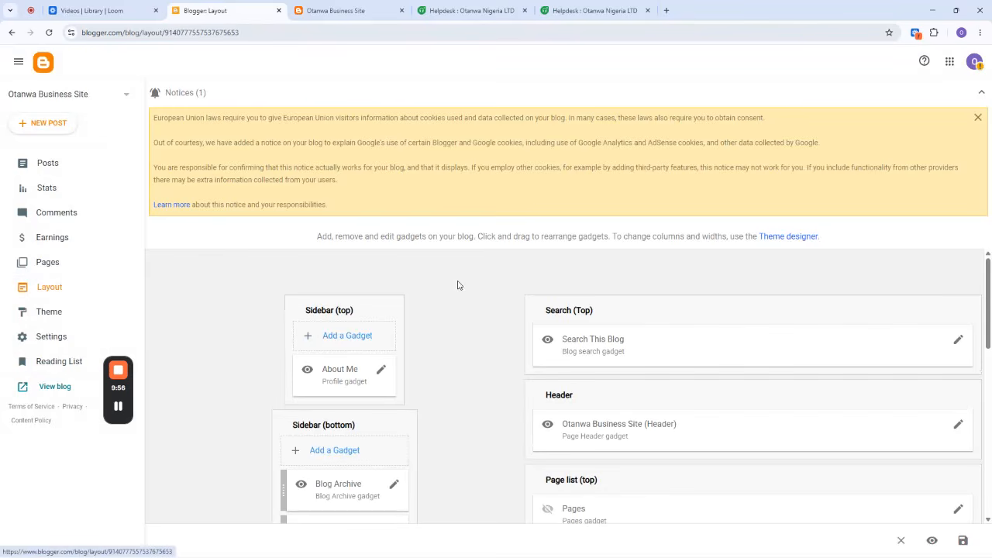
scroll(439, 282, "down", 2)
scroll(439, 282, "up", 2)
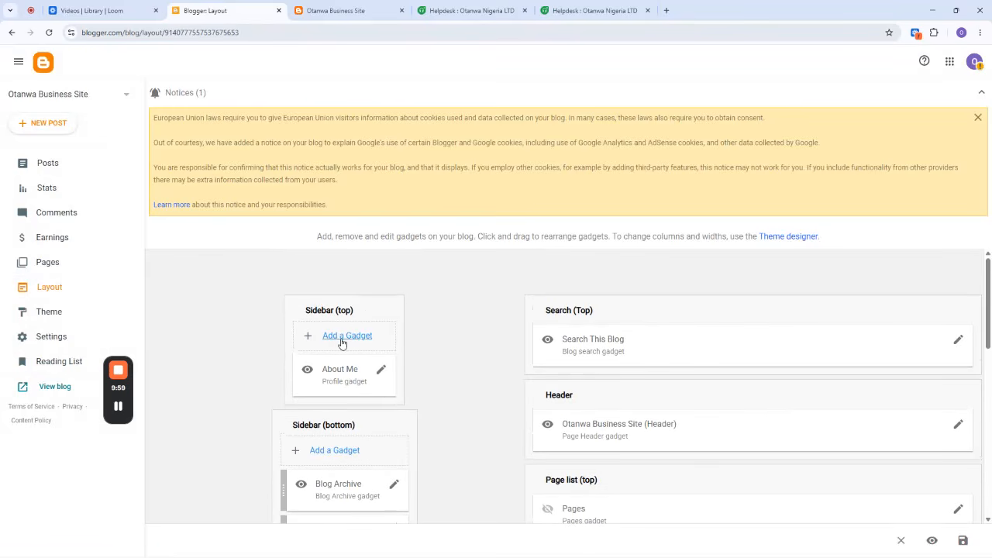
left_click(364, 339)
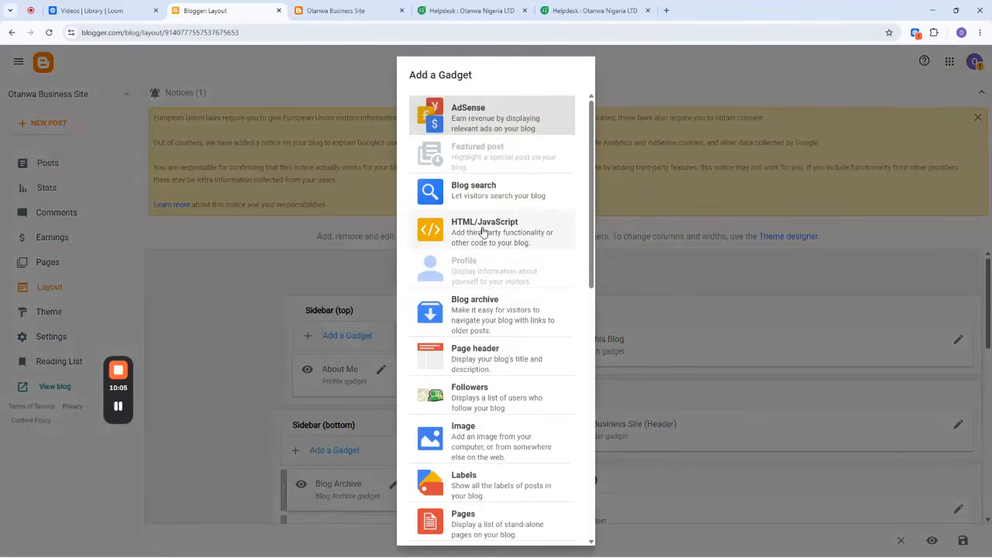
left_click(484, 231)
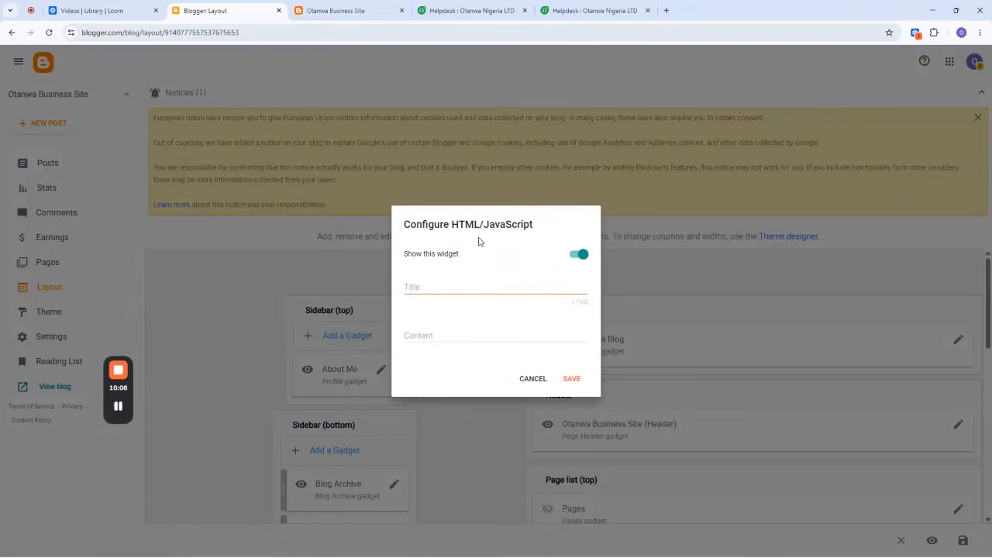
Paste the copied widget deploy code, including its token, as the untitled gadget's content, and save the gadget and the blog layout.
left_click(425, 287)
right_click(417, 336)
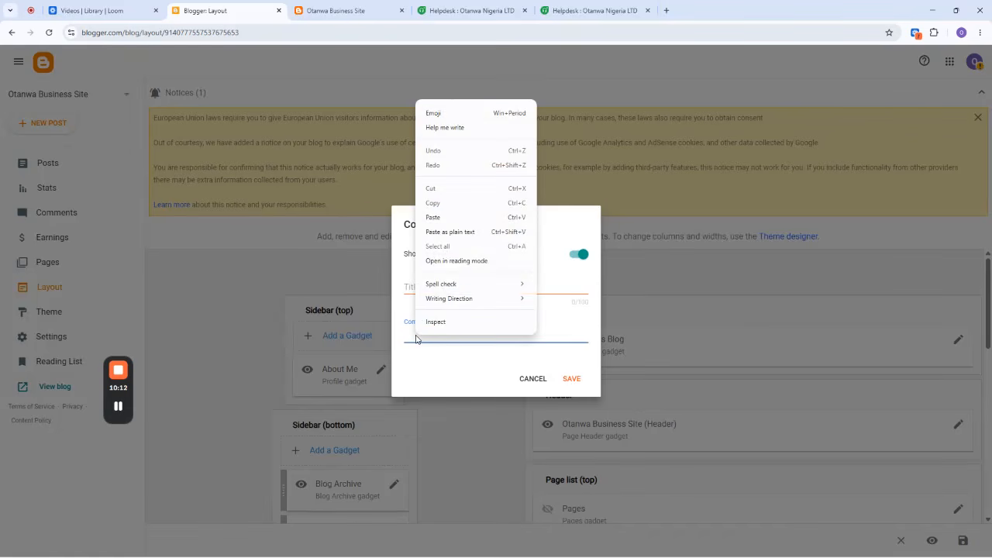
left_click(437, 218)
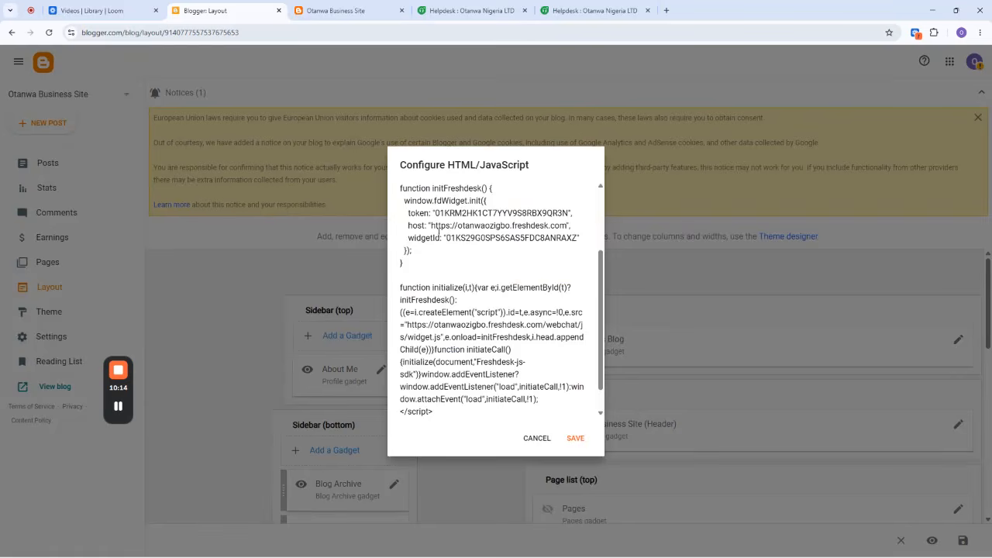
scroll(476, 287, "up", 2)
scroll(472, 310, "down", 3)
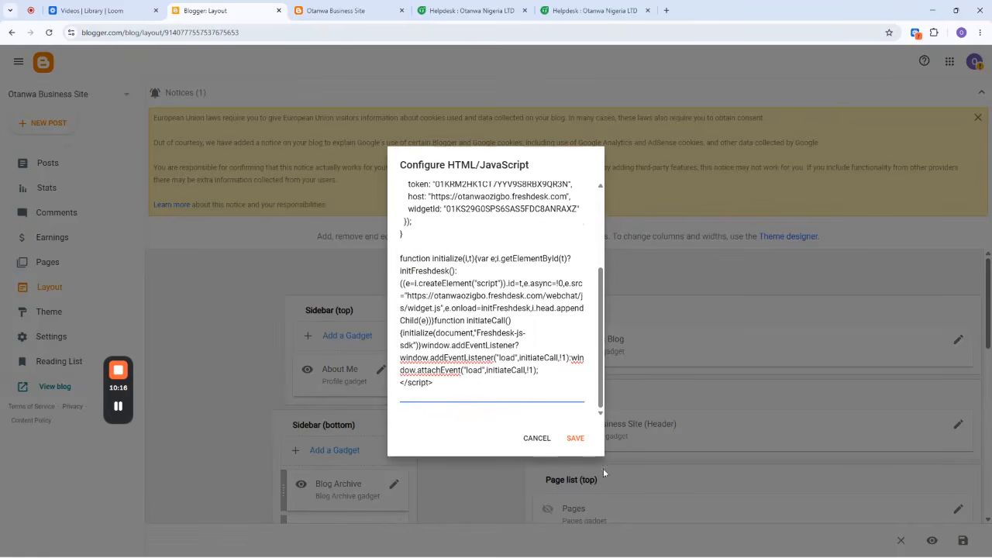
left_click(575, 438)
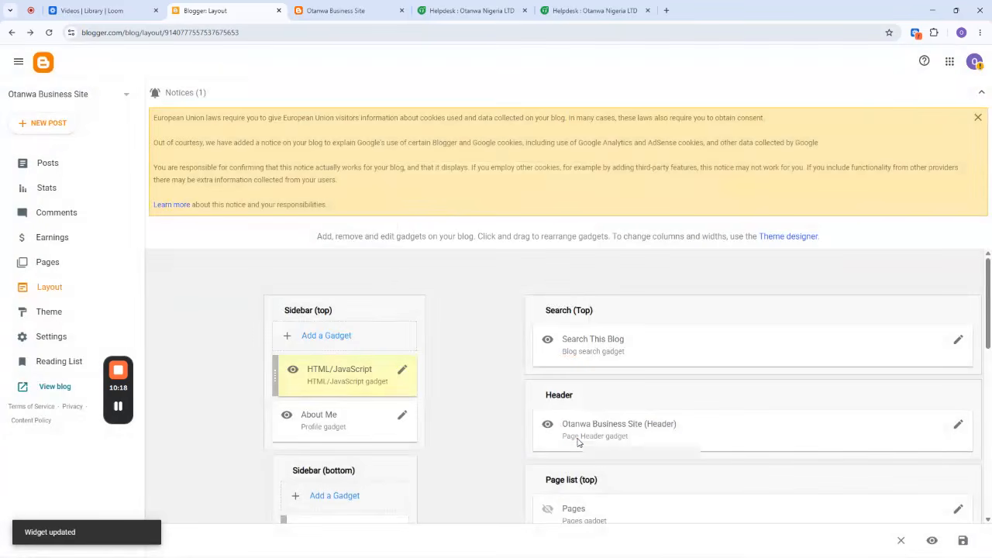
left_click(964, 541)
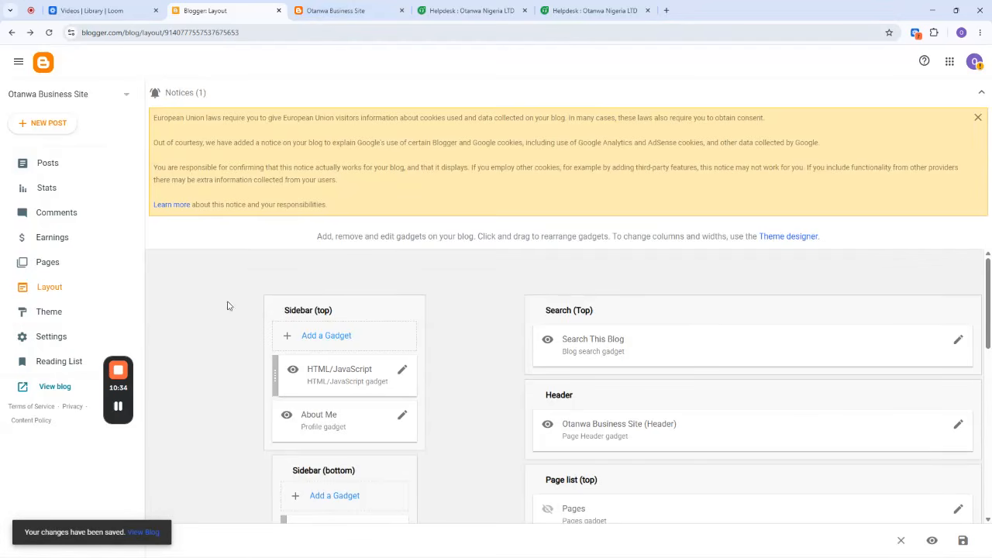
Reload the published blog, open the embedded chat widget and check its Chat with us conversation.
left_click(362, 9)
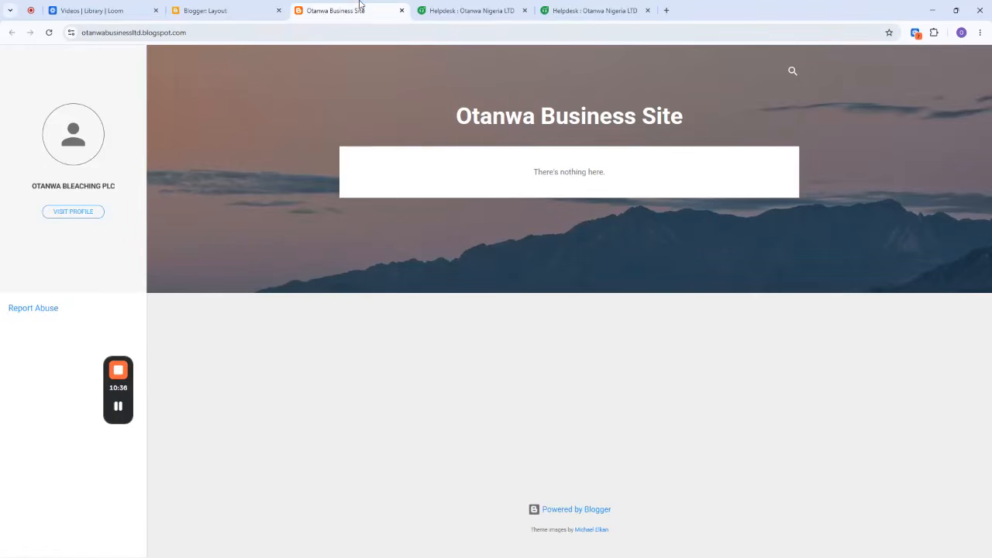
left_click(49, 33)
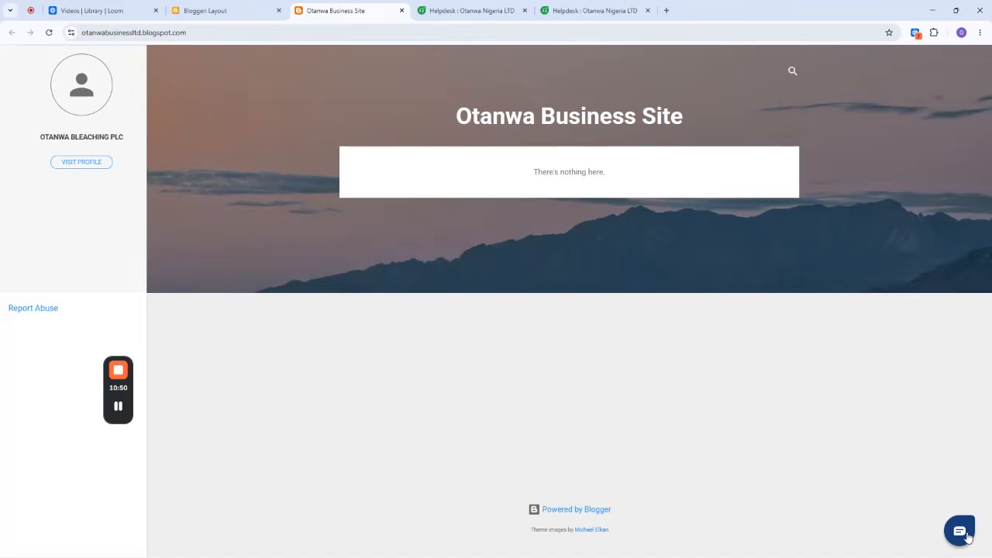
left_click(960, 532)
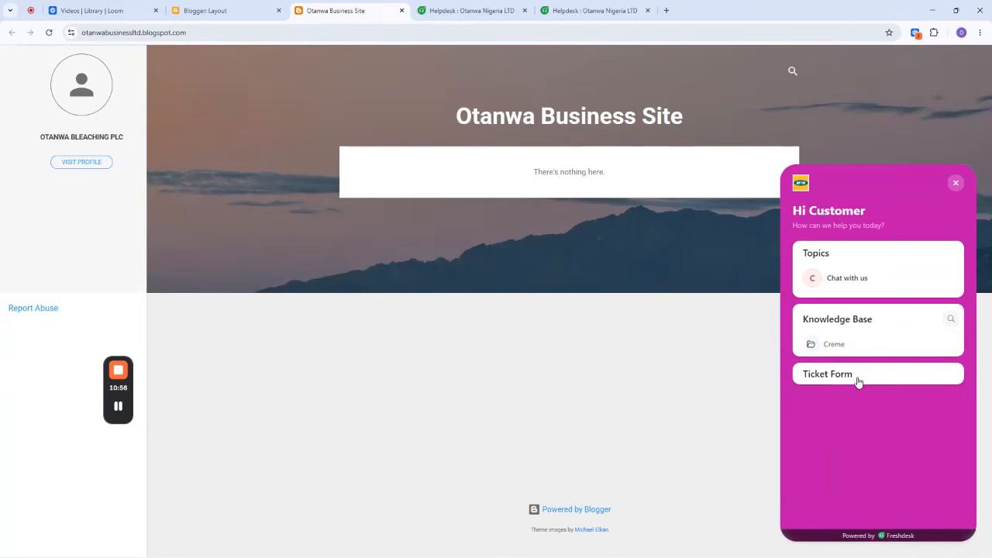
left_click(848, 281)
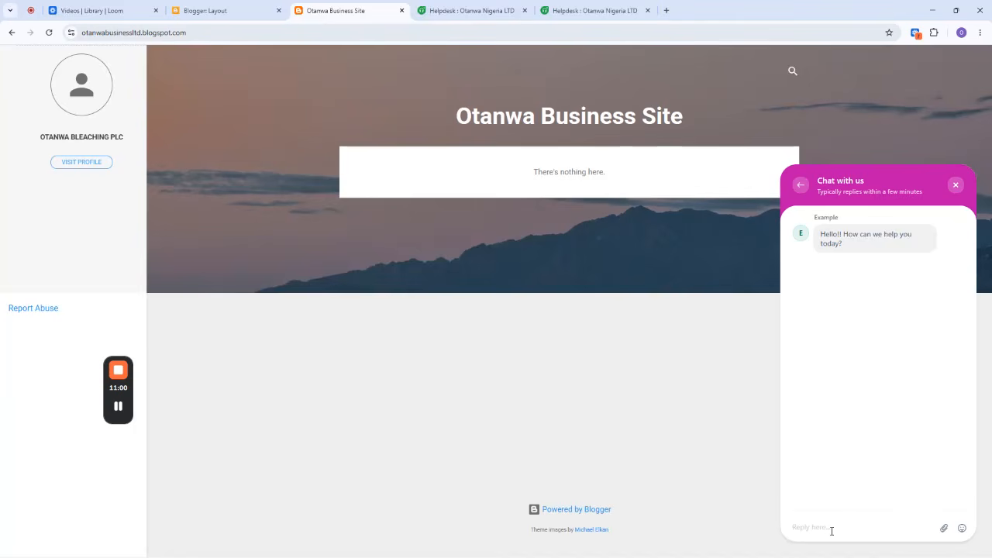
type("H")
left_click(801, 186)
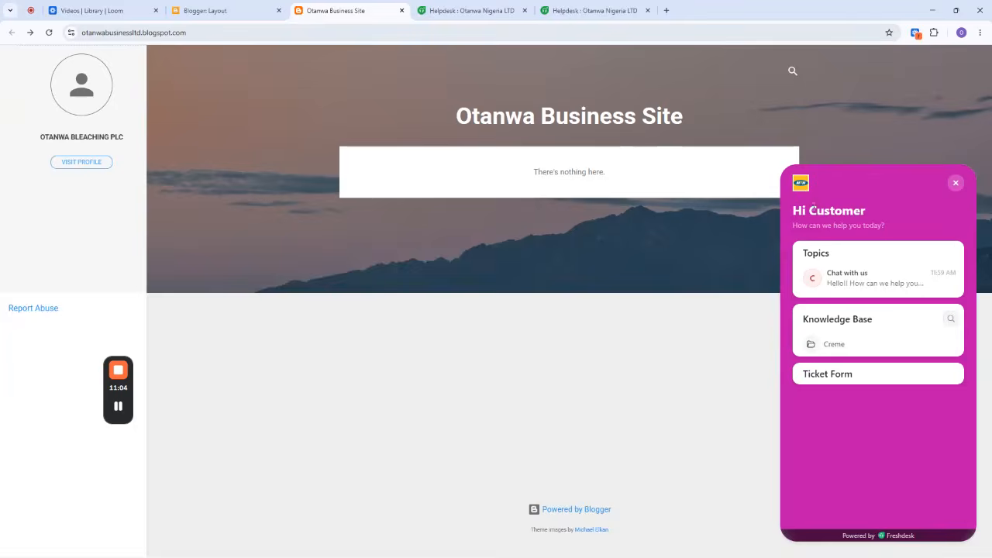
Open the widget's Report an issue ticket form and look over its name and subject fields and type options.
left_click(837, 375)
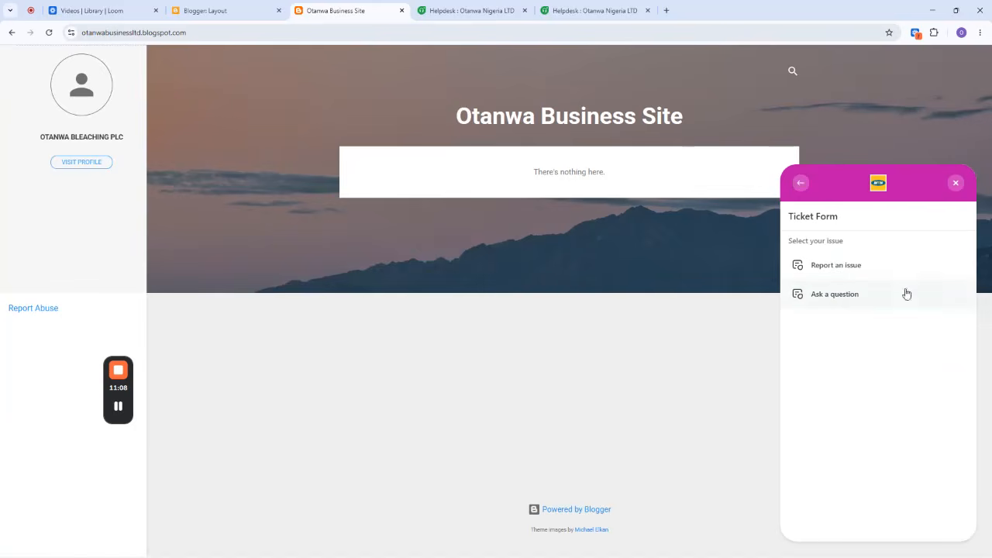
left_click(835, 268)
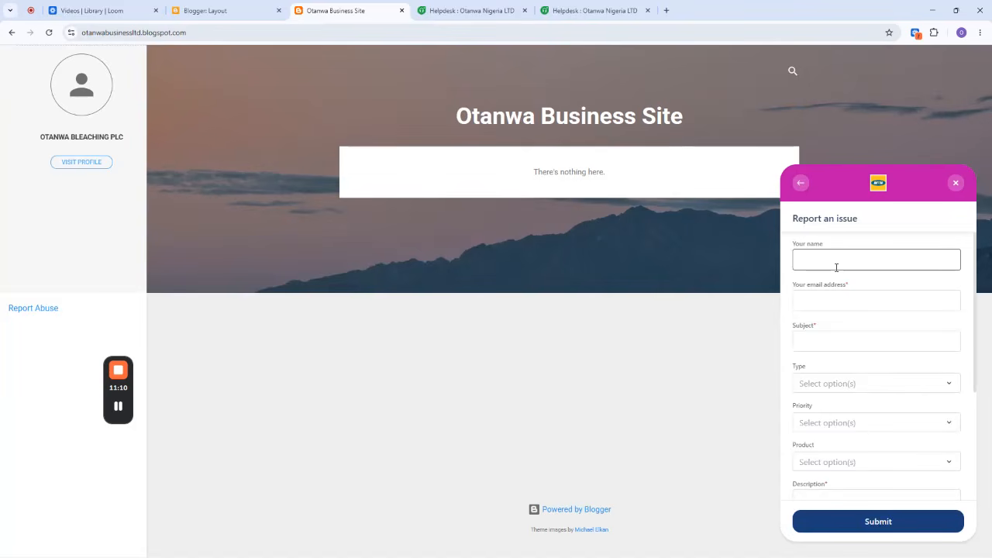
left_click(820, 260)
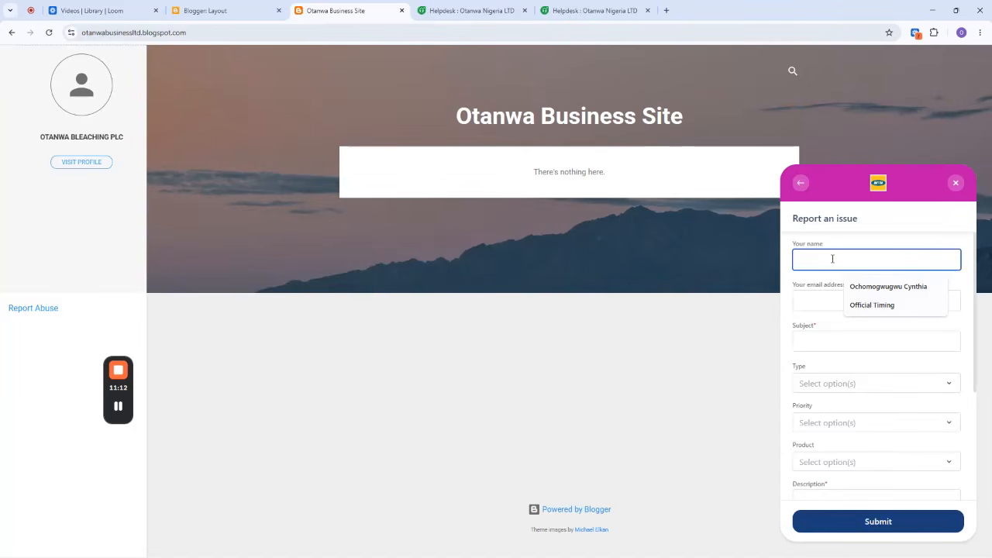
left_click(811, 341)
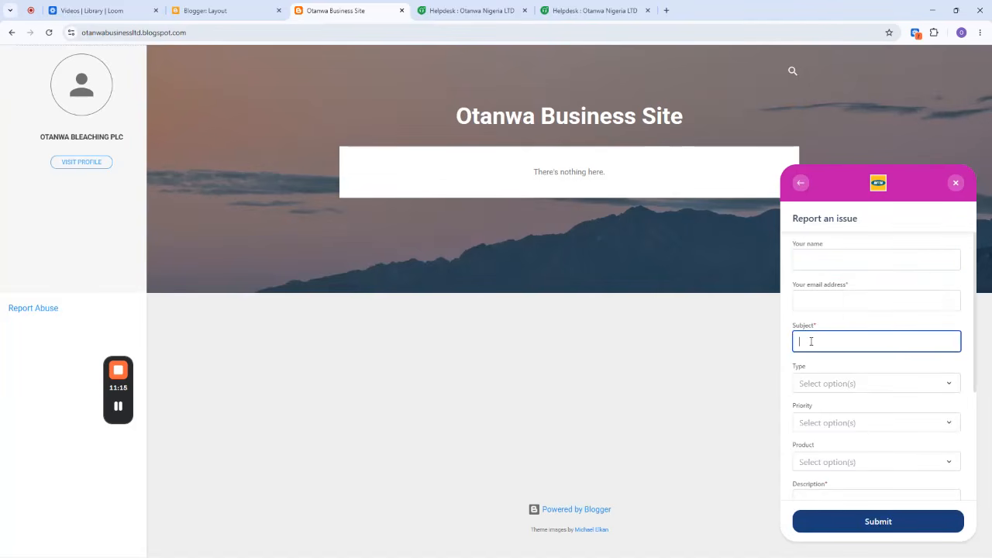
left_click(824, 384)
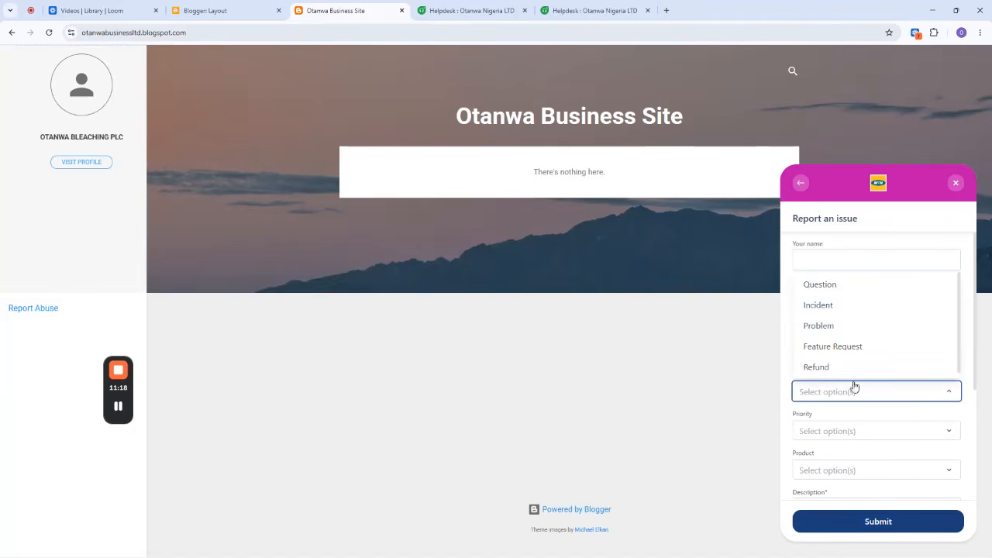
left_click(783, 375)
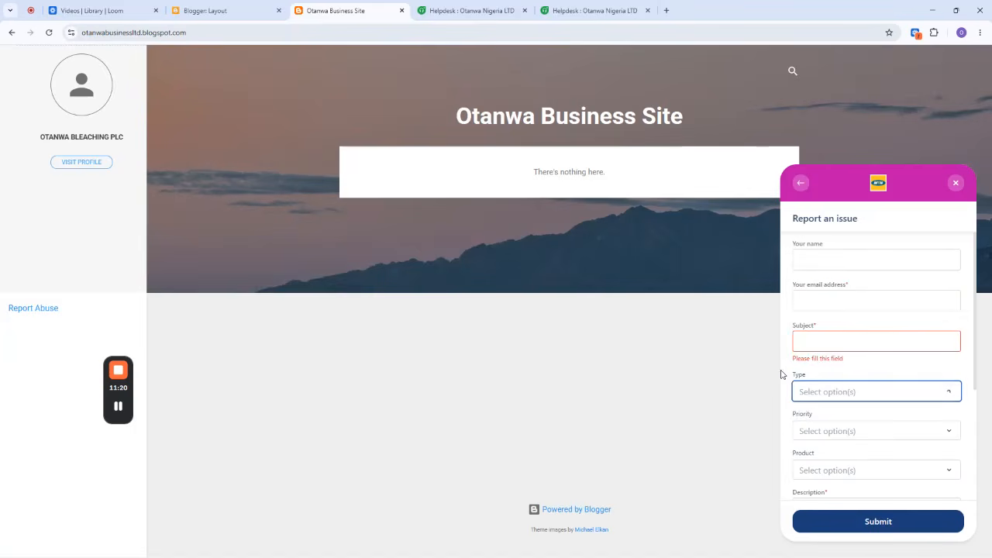
Check the ticket form's priority and product options, close and reopen the widget, and leave the form.
left_click(808, 429)
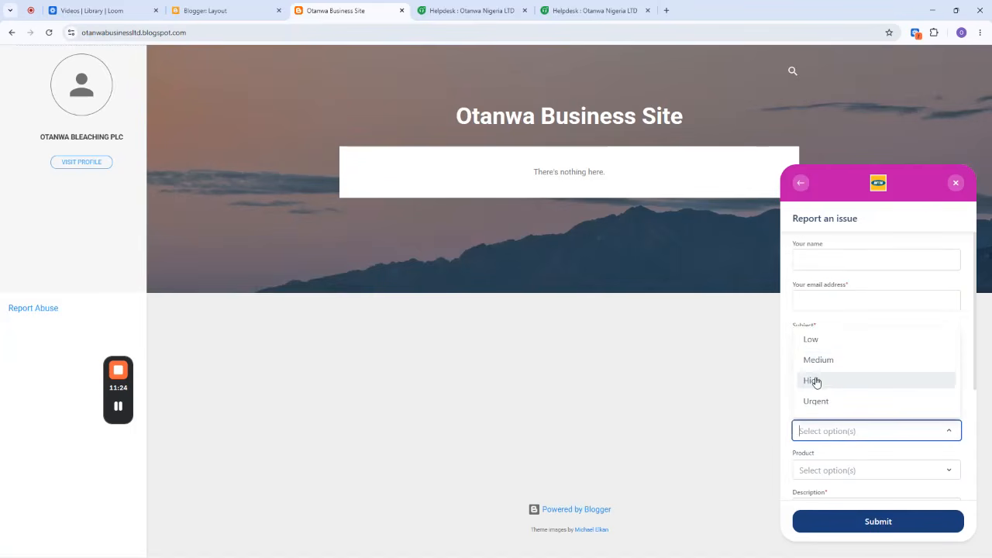
left_click(788, 394)
scroll(861, 380, "down", 2)
left_click(822, 315)
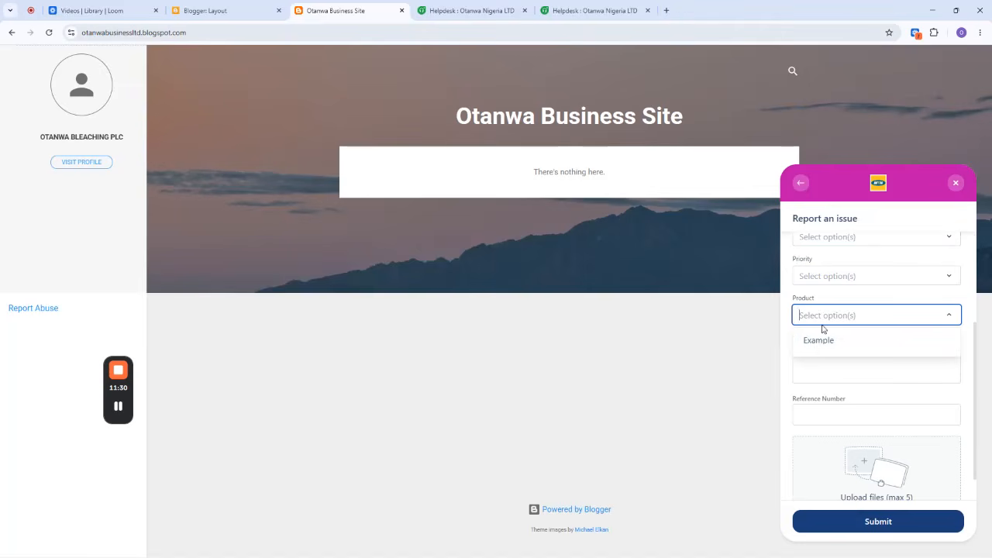
left_click(787, 333)
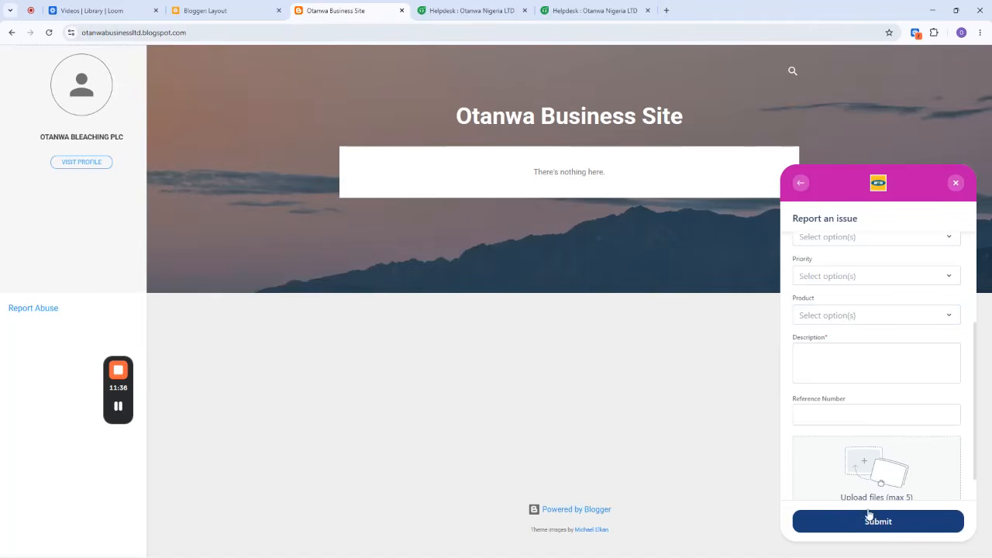
left_click(956, 184)
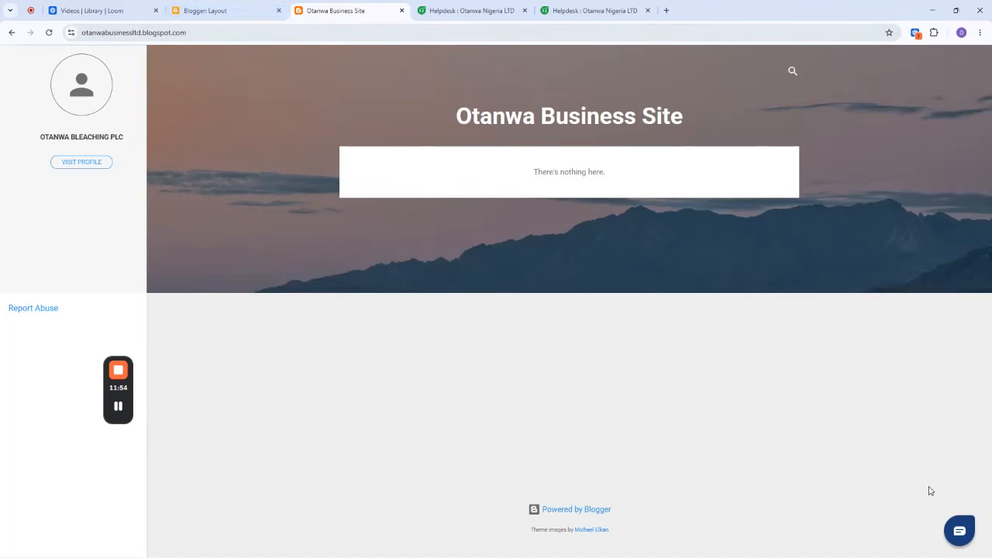
left_click(961, 537)
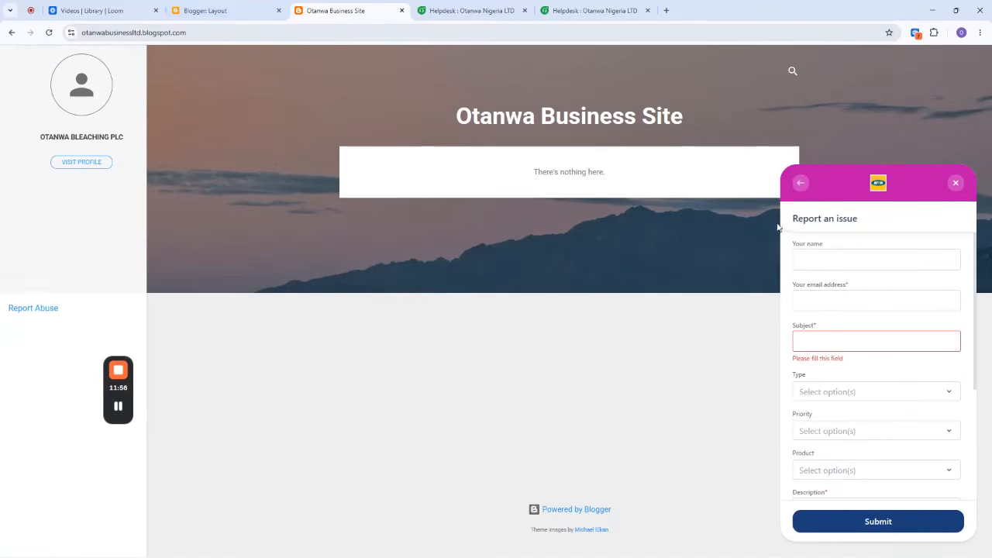
left_click(804, 186)
Switch to the Freshdesk helpdesk and view the unresolved tickets list and My Dashboard.
left_click(444, 10)
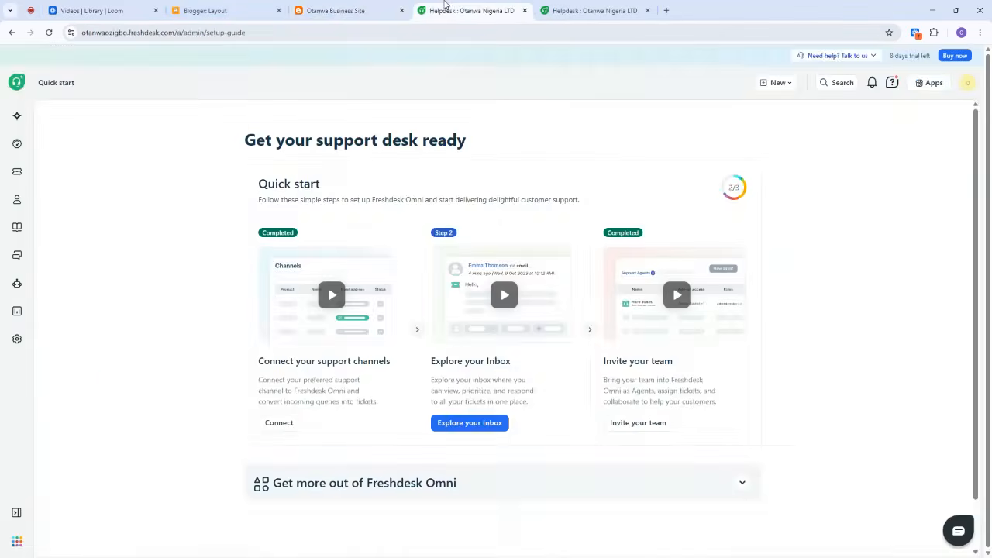
left_click(17, 173)
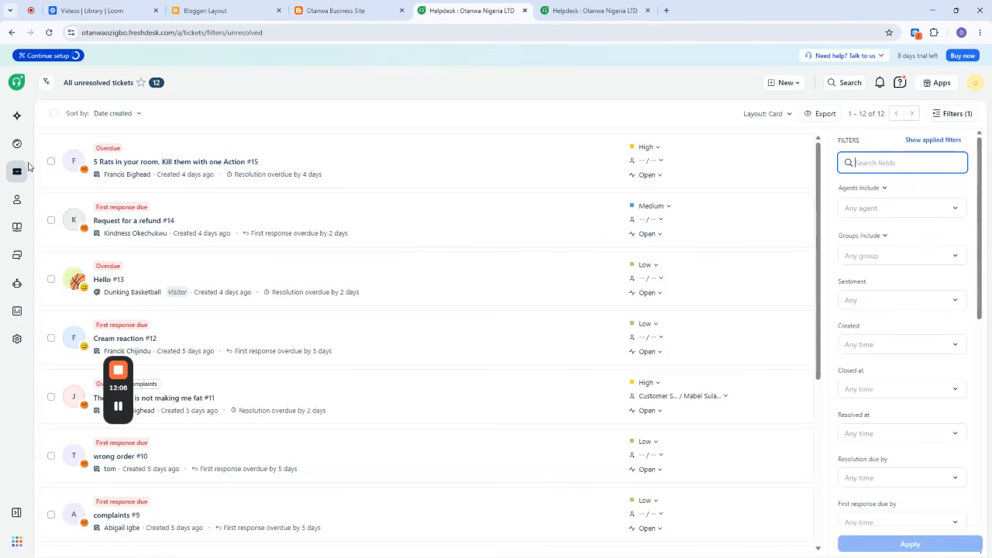
left_click(17, 143)
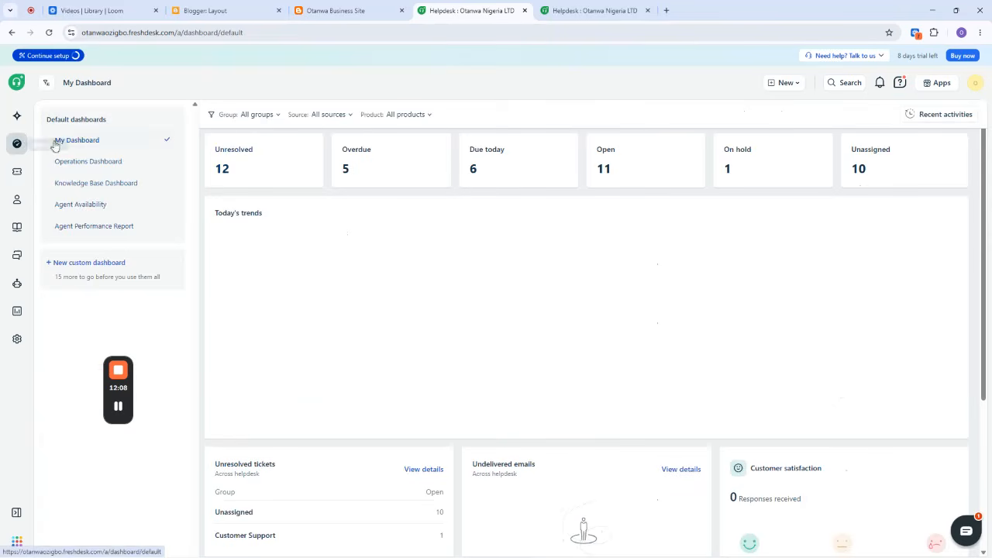